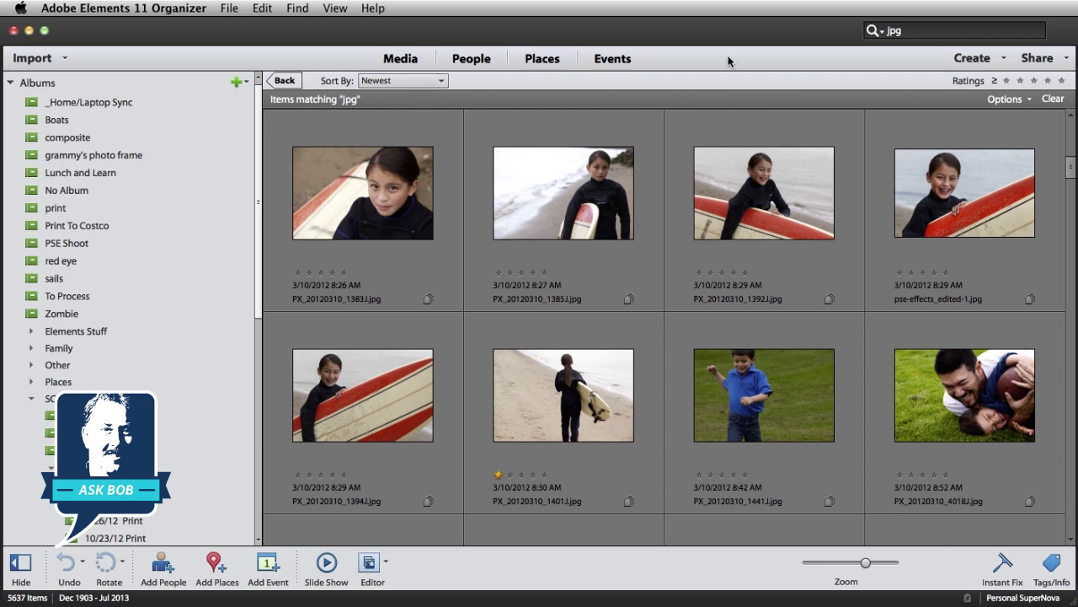
Scroll the jpg results to the 8:58 AM photo row and select the first toddler photo
scroll(1033, 447, "up", 2)
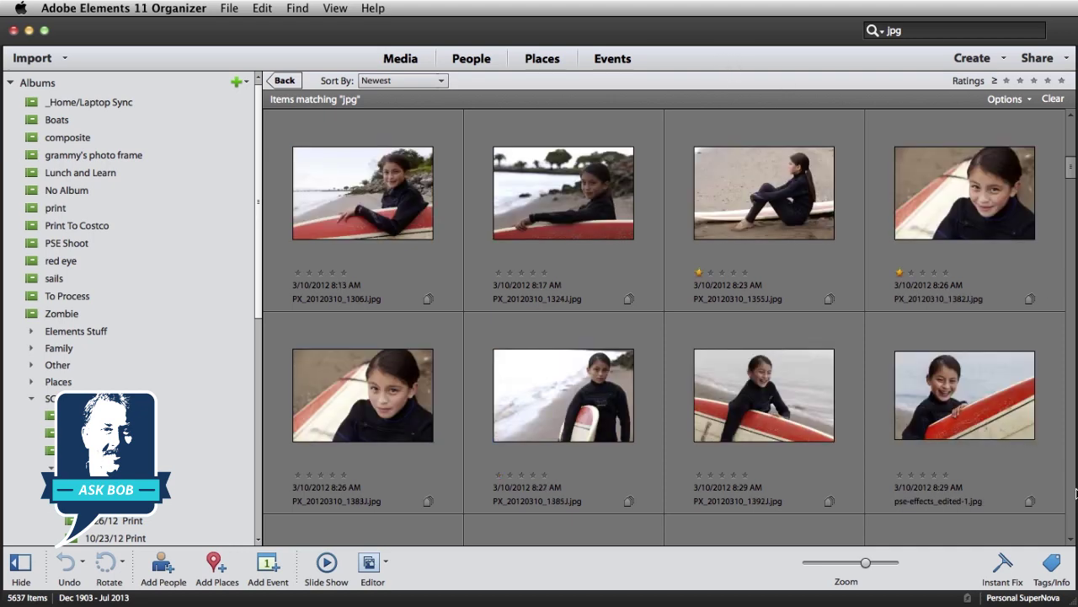
left_click(1071, 541)
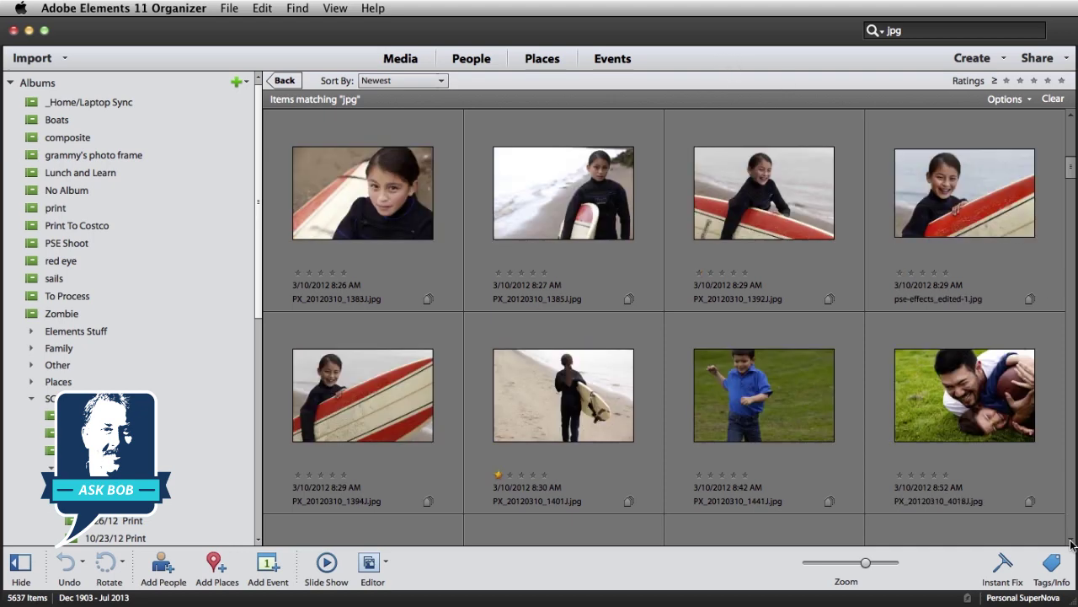
left_click(1072, 542)
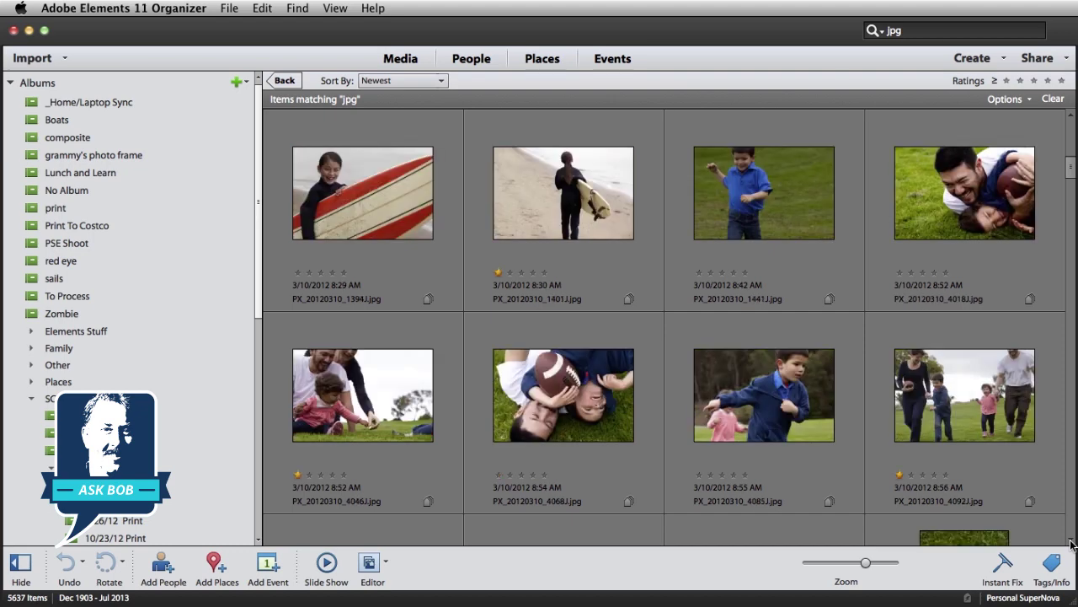
left_click(1072, 541)
left_click(1071, 542)
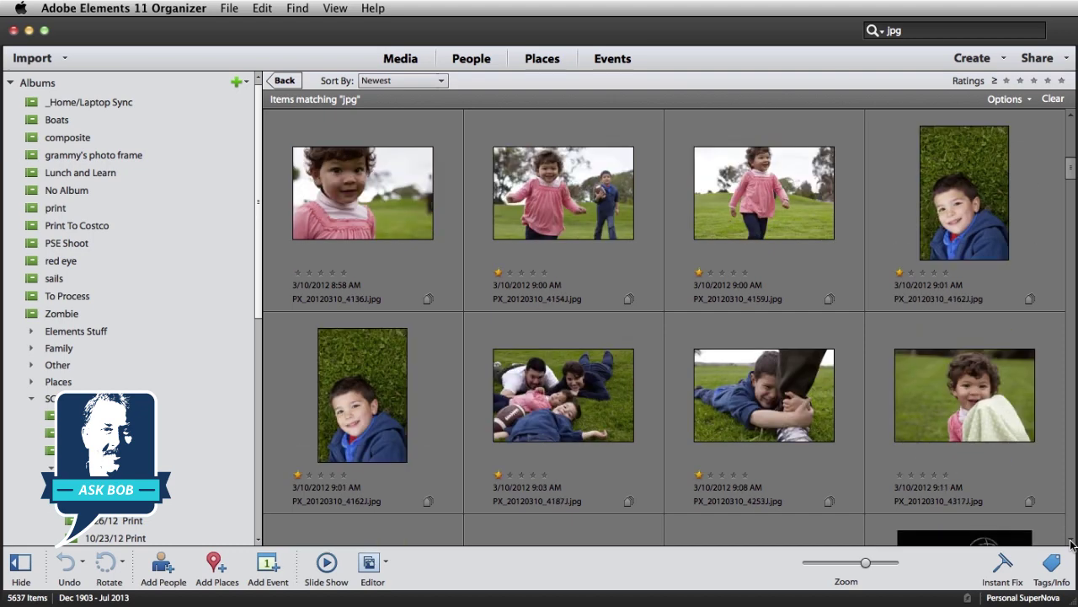
left_click(329, 185)
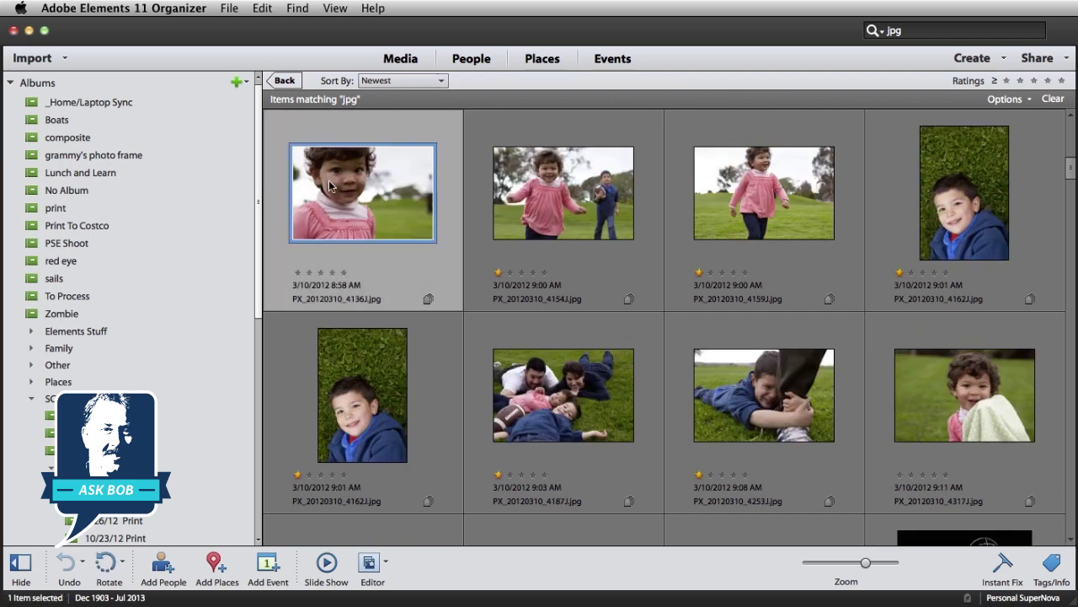
Shift-select all eight family photos and start Create > Photo Collage from them
left_click(959, 411, "shift")
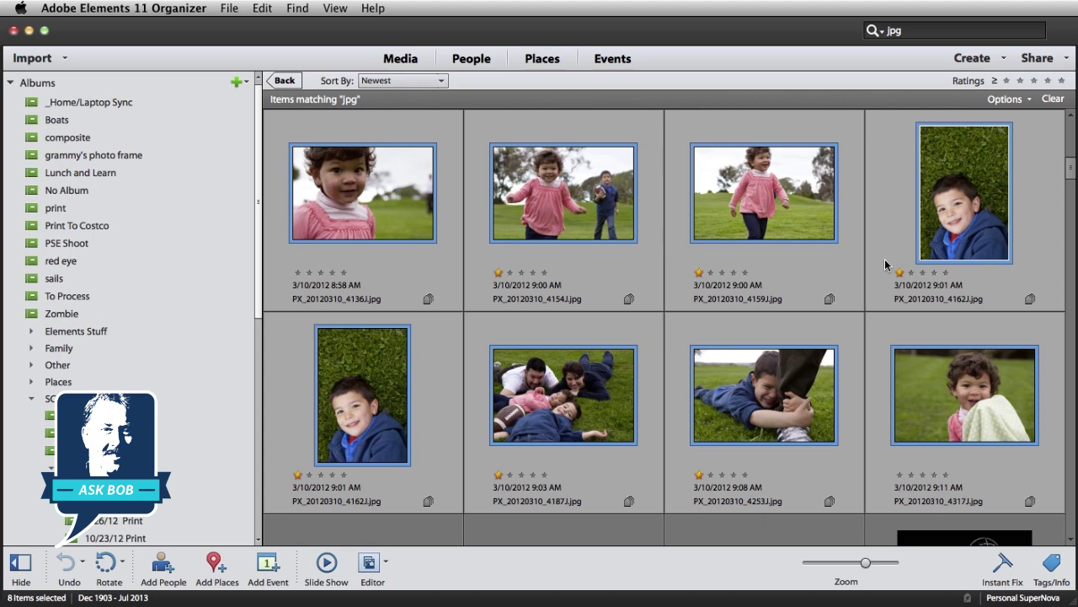
left_click(984, 64)
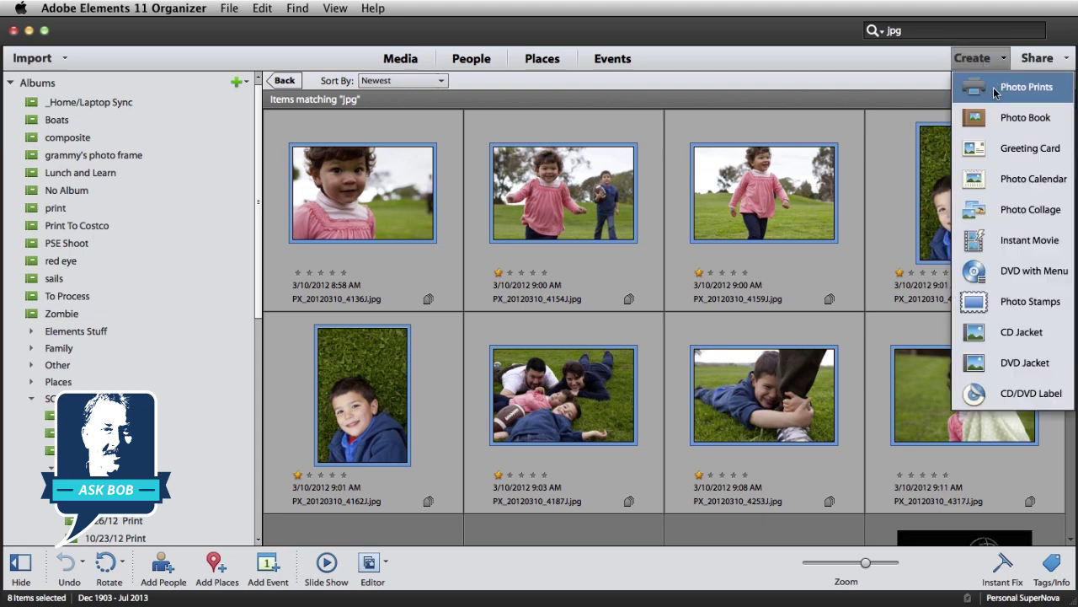
left_click(1031, 217)
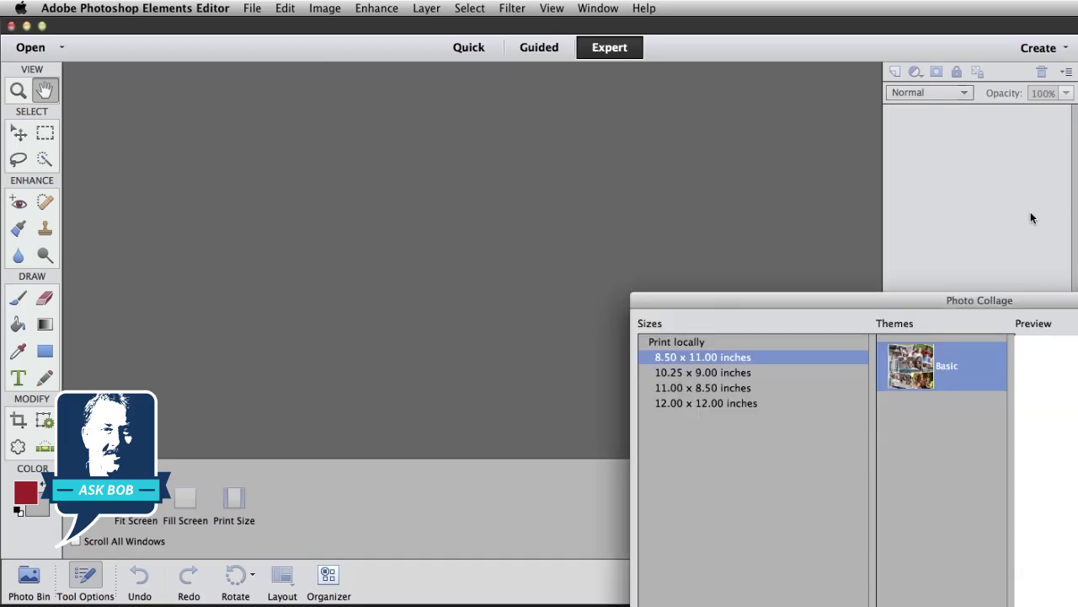
Choose a 12.00 x 12.00 inch page with the Basic theme and generate the collage
left_click_drag(1018, 300, 607, 148)
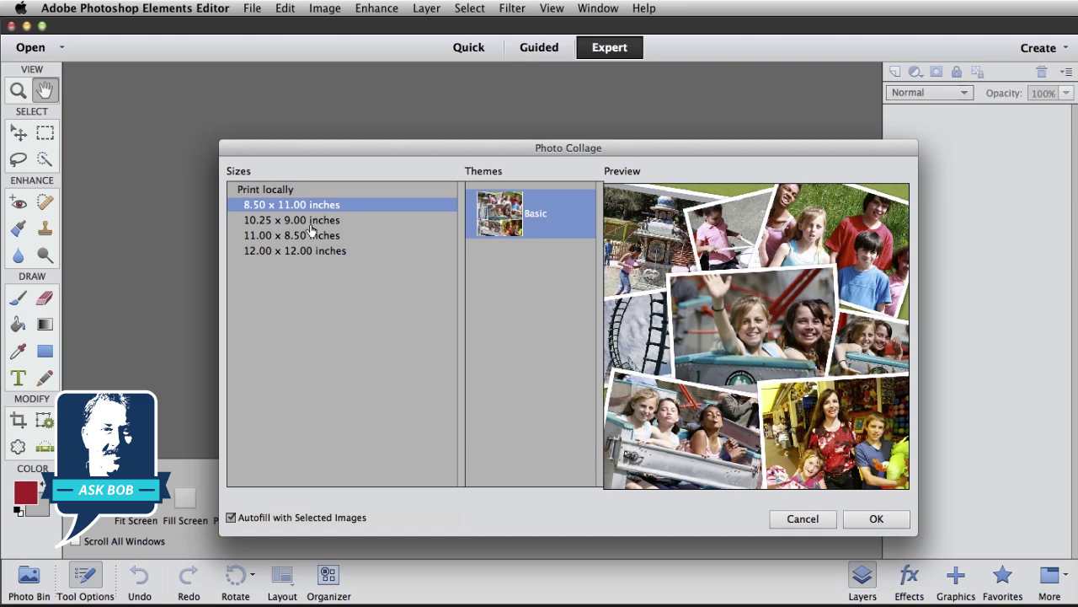
left_click(317, 252)
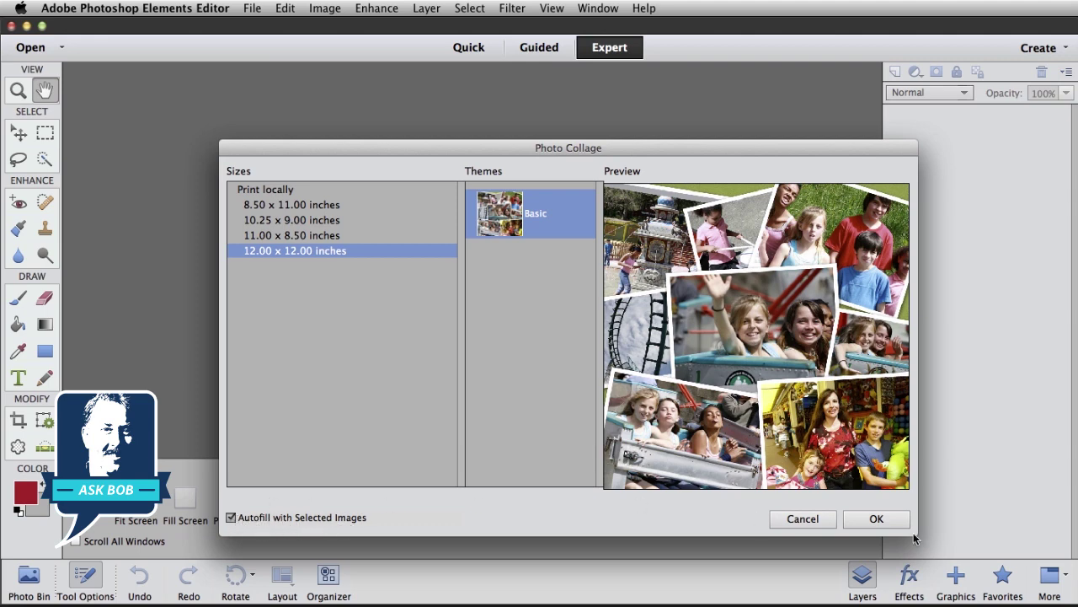
left_click(876, 519)
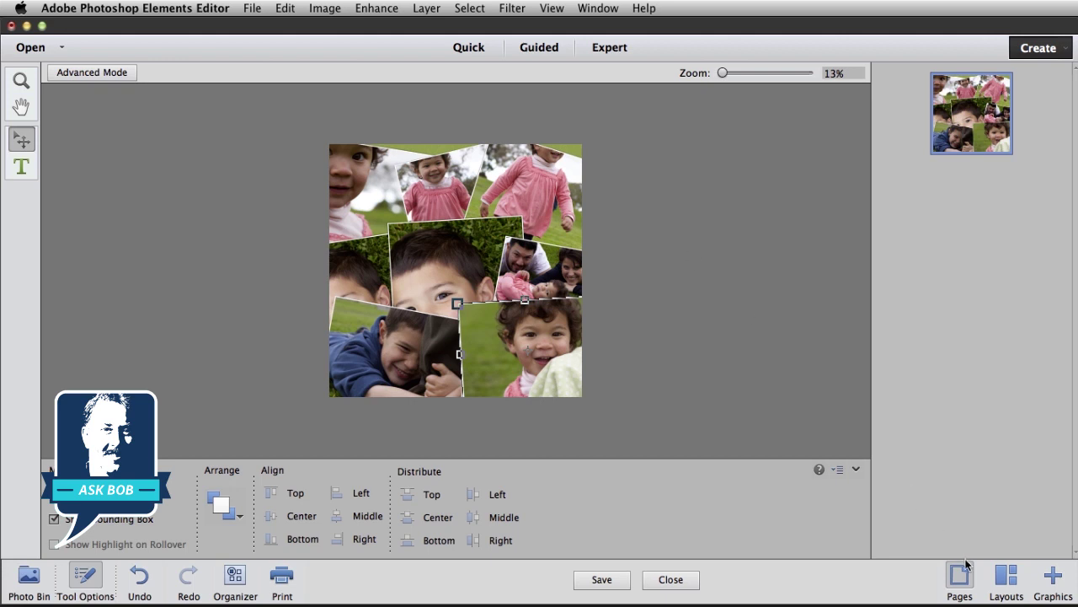
Show the Layouts panel once the eight-photo collage page has finished generating
left_click(1005, 578)
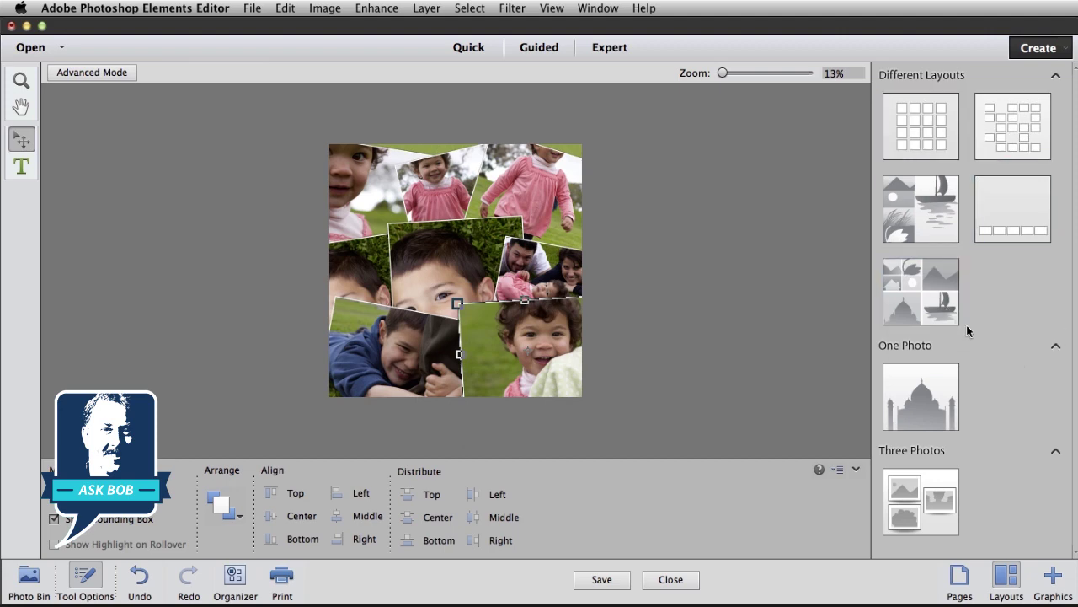
Apply the 7 Up Landscape Bleed layout and bring up the Graphics backgrounds
left_click(921, 293)
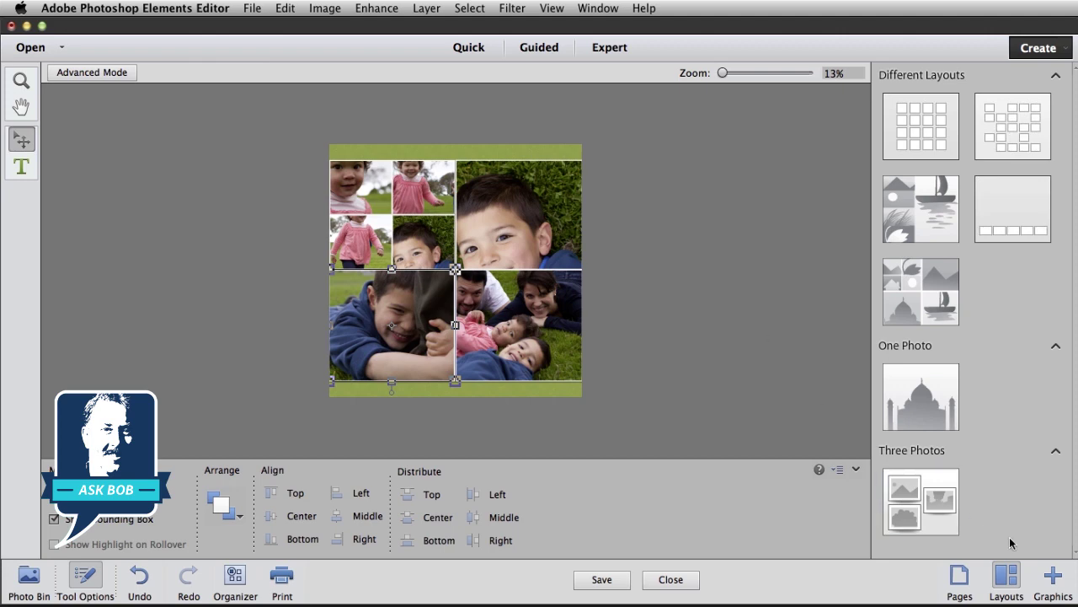
left_click(1054, 578)
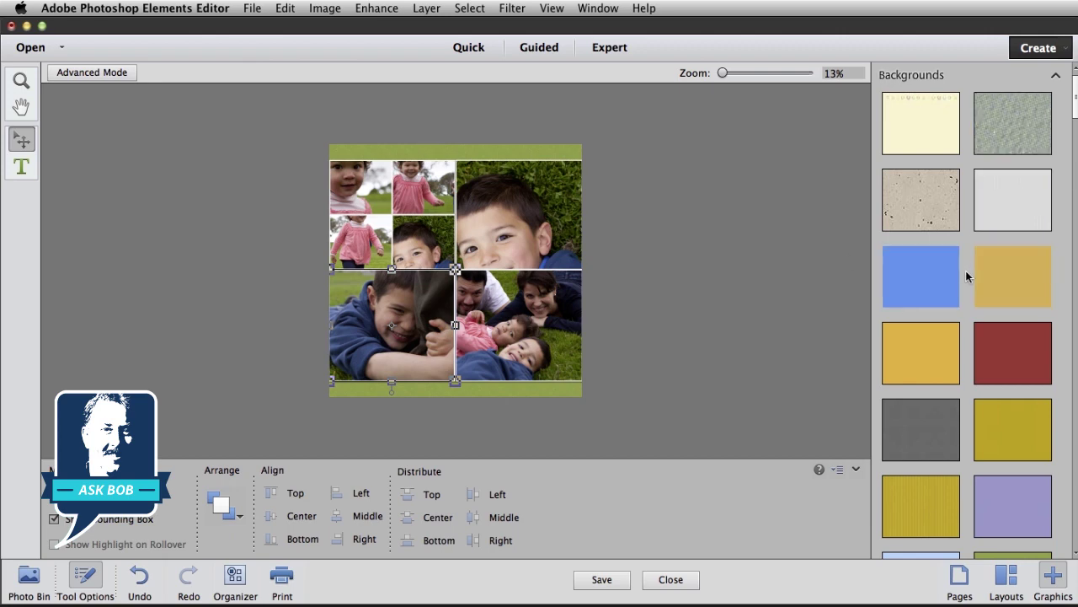
Drag the gold background swatch onto the page, replacing the green background
left_click_drag(942, 279, 431, 149)
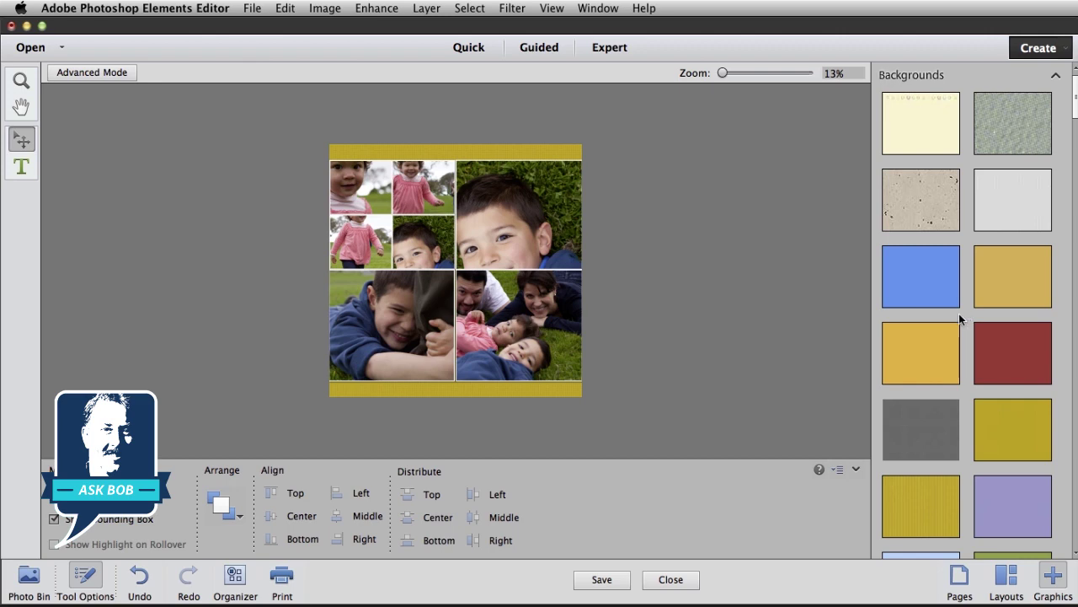
scroll(962, 318, "down", 5)
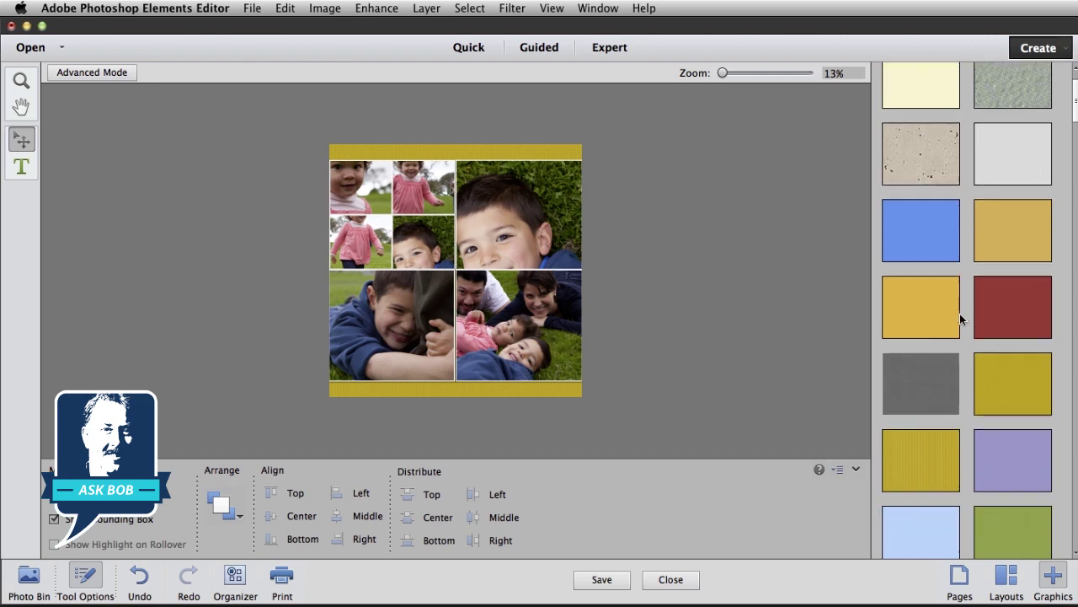
Give the boy photo below the top-centre girl a black frame
scroll(962, 318, "down", 5)
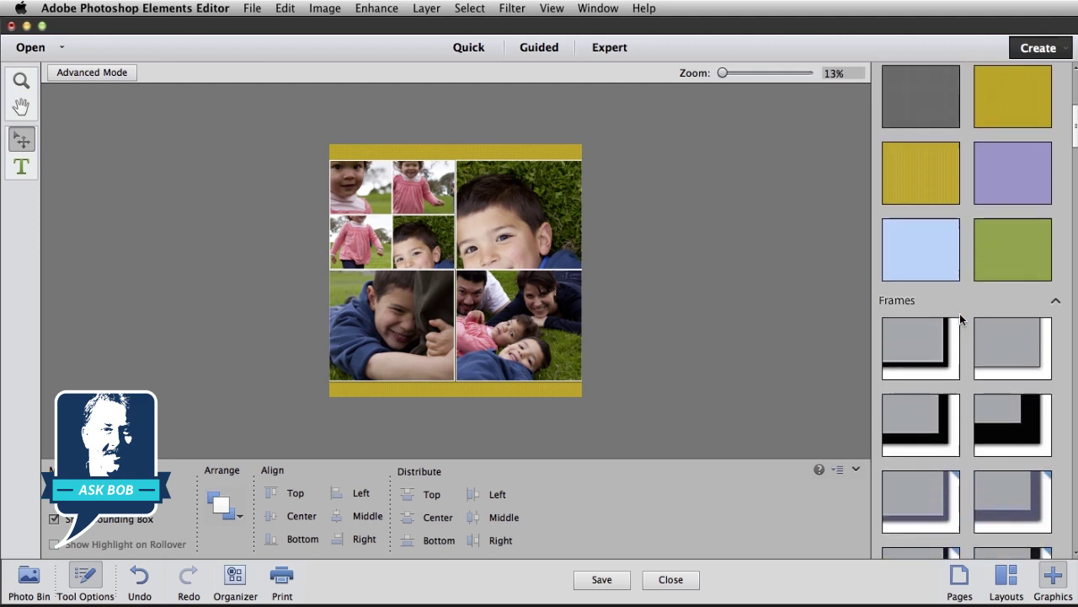
scroll(961, 319, "down", 2)
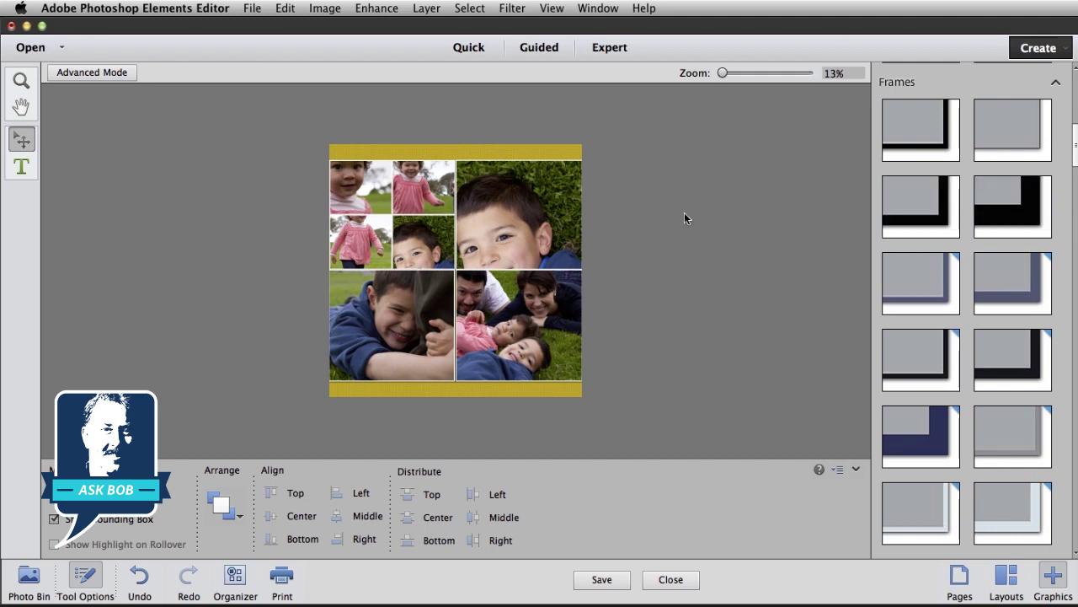
left_click(529, 225)
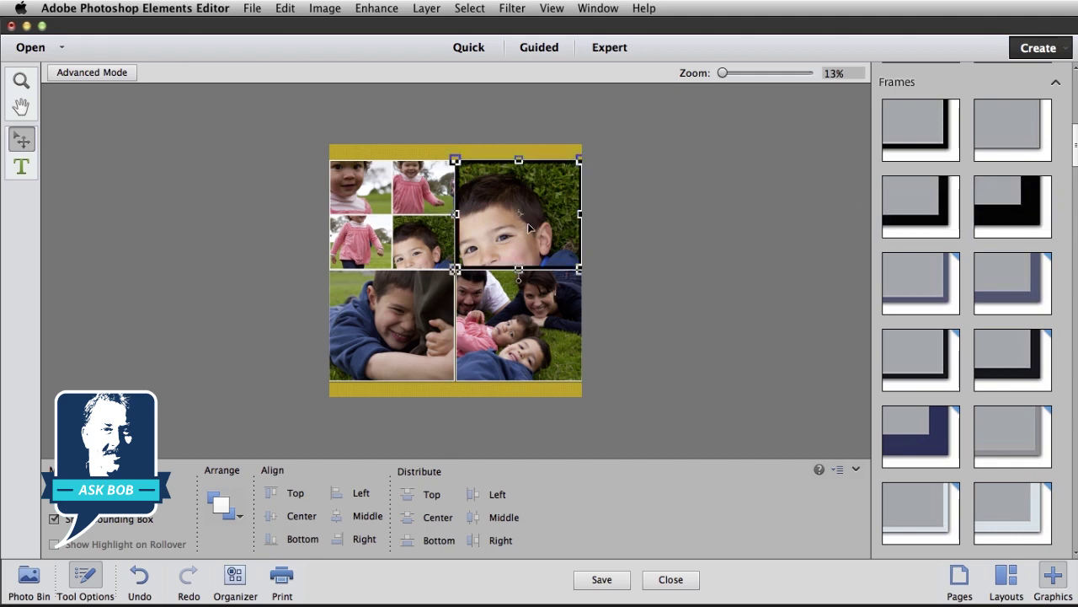
left_click(423, 199)
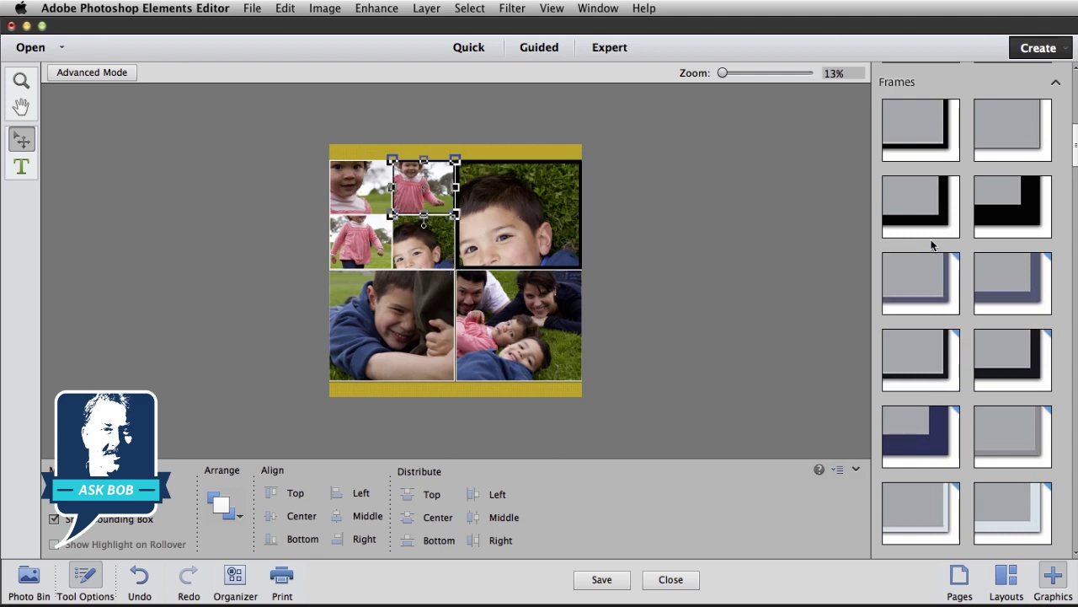
left_click(445, 242)
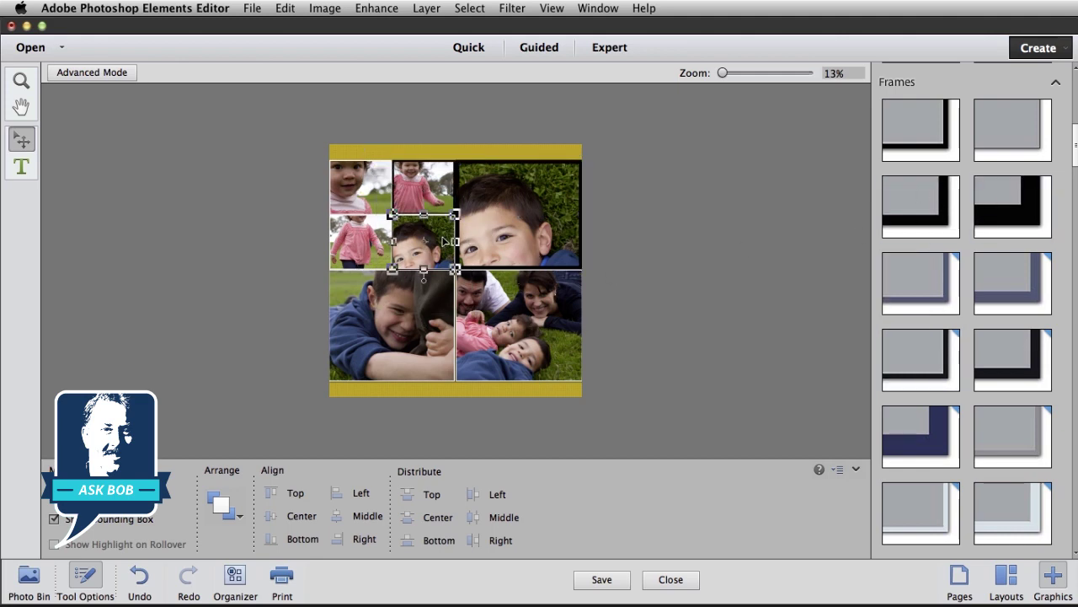
left_click(996, 202)
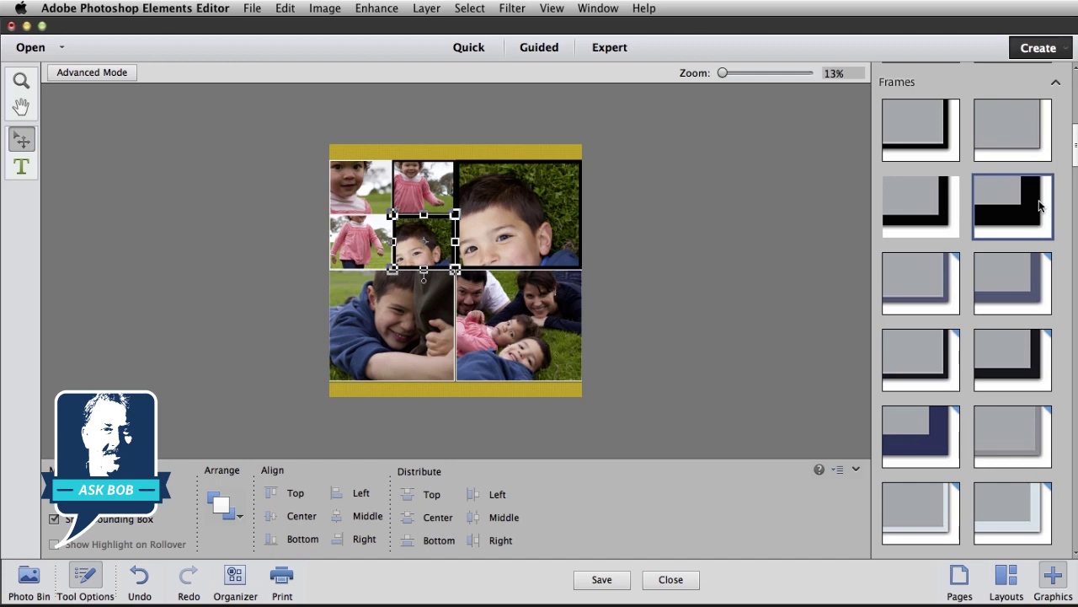
left_click(362, 187)
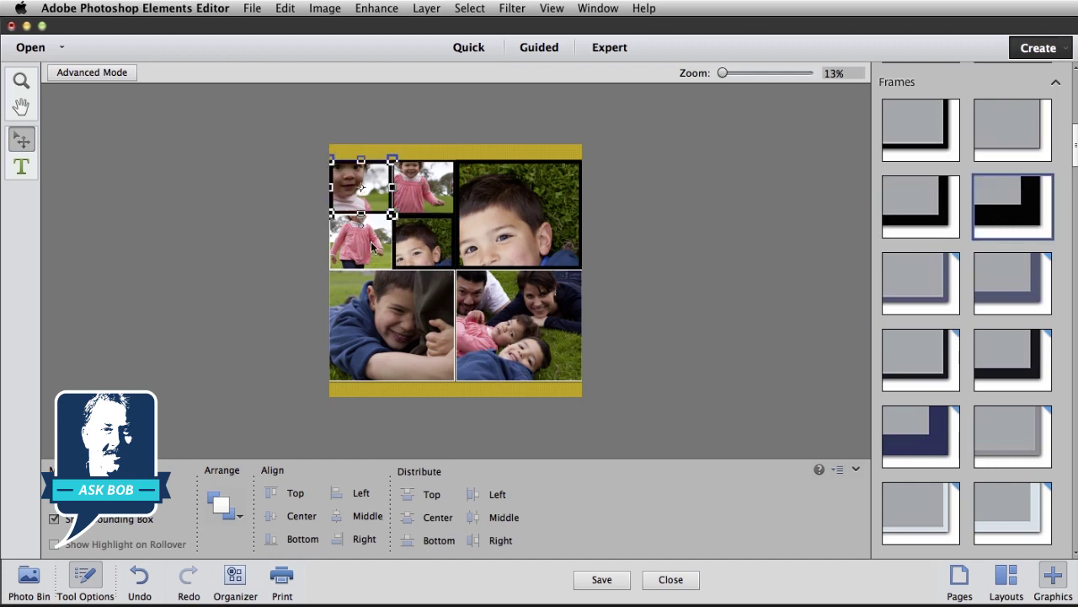
left_click(371, 242)
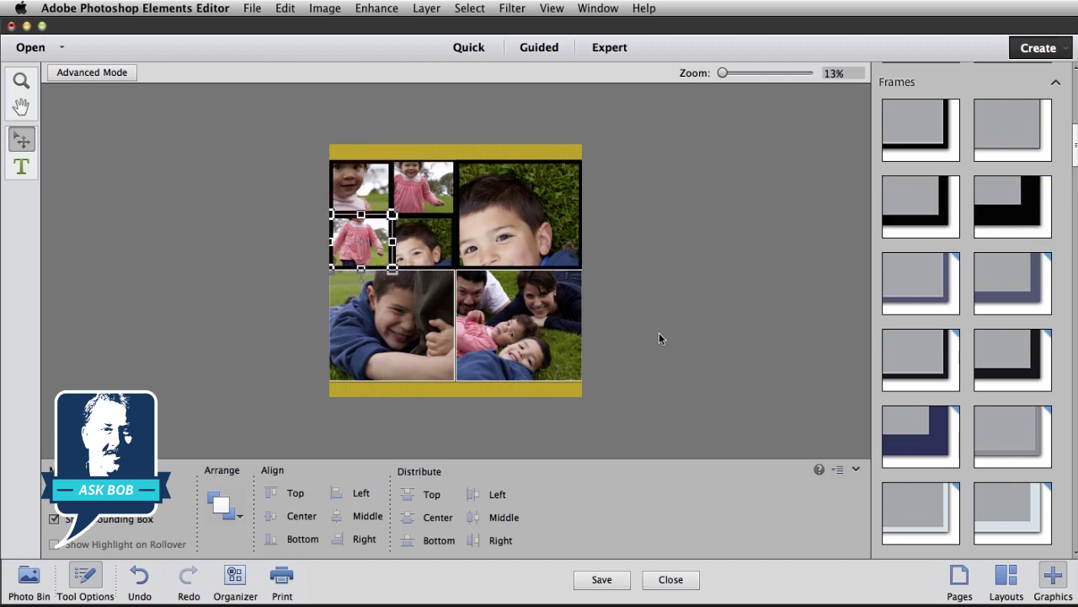
left_click(536, 392)
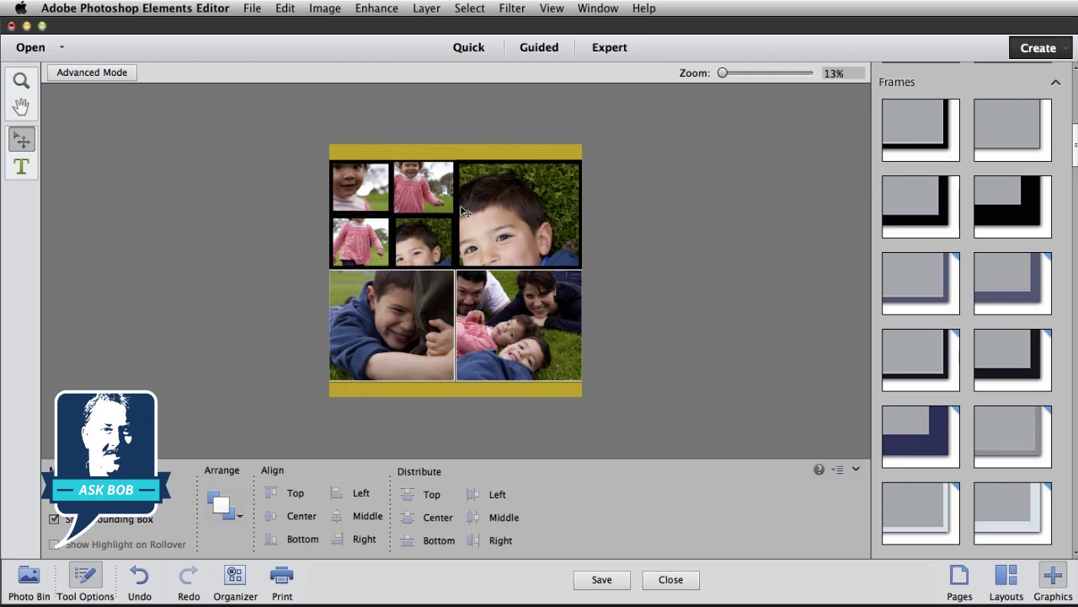
Apply the dark-orange frame from further down the Frames list to the bottom-left photo
scroll(980, 412, "down", 10)
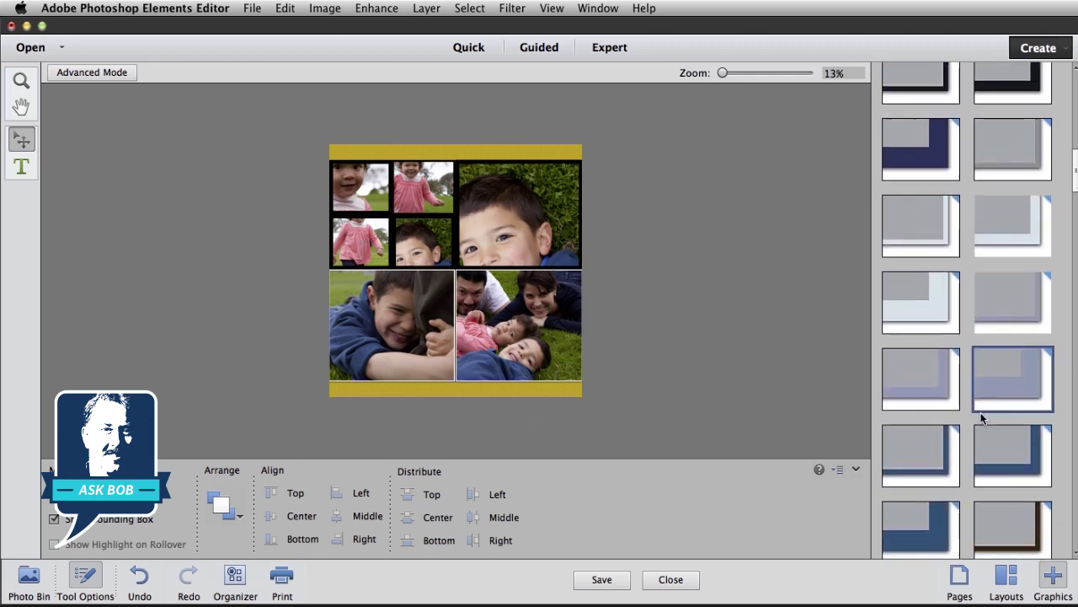
scroll(981, 413, "down", 10)
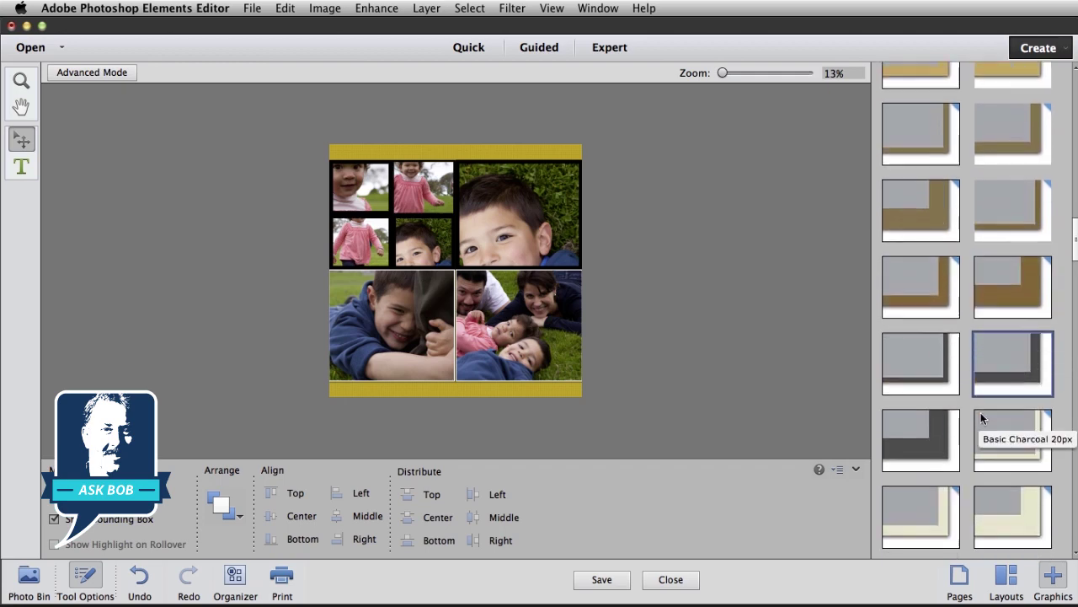
scroll(980, 418, "down", 10)
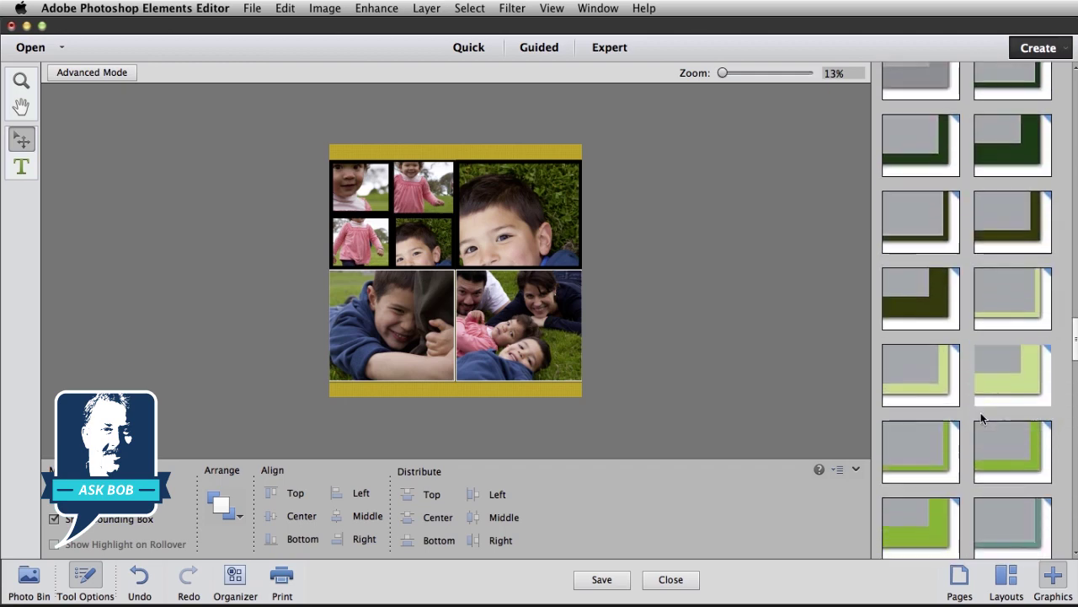
scroll(981, 412, "down", 4)
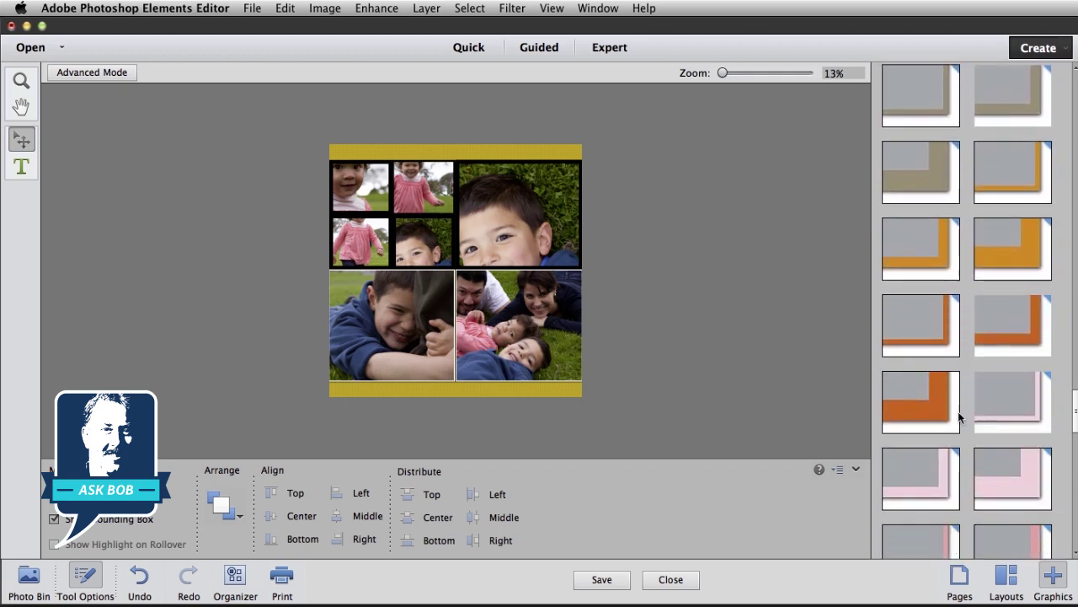
left_click(531, 331)
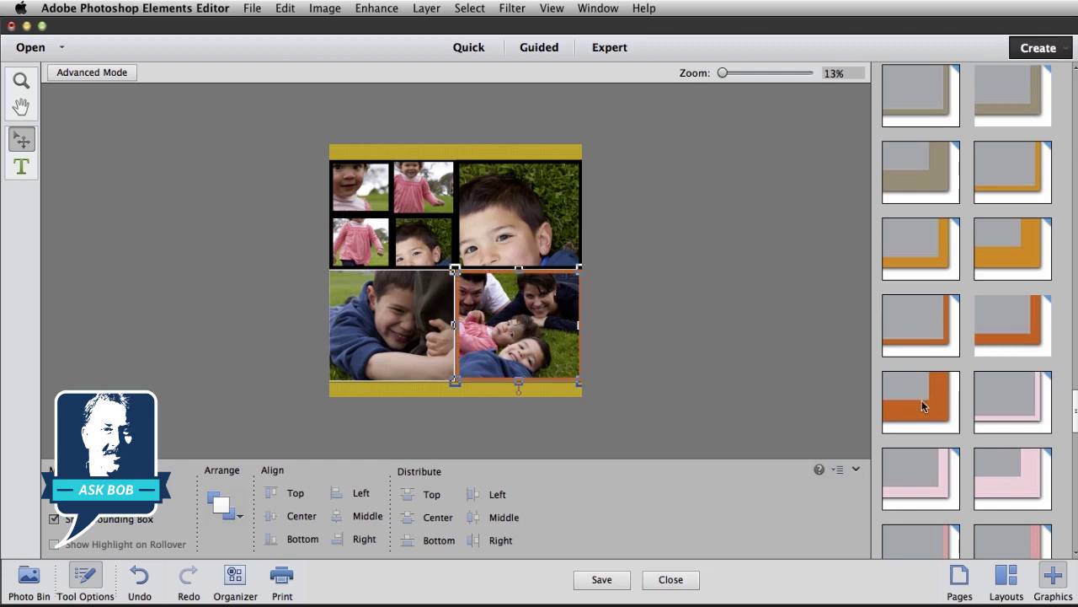
left_click_drag(807, 390, 397, 329)
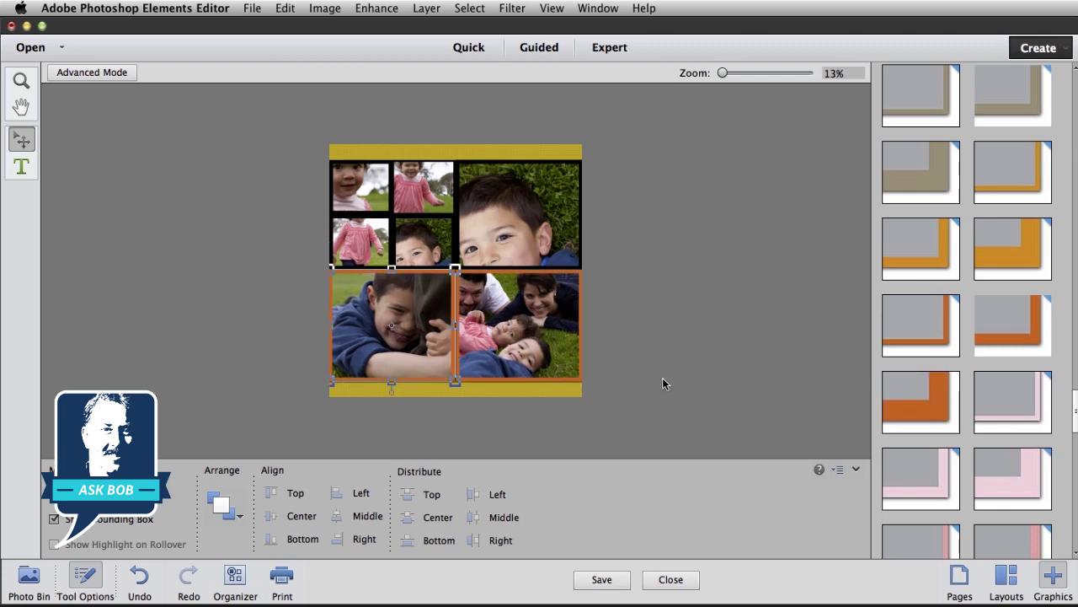
left_click(541, 400)
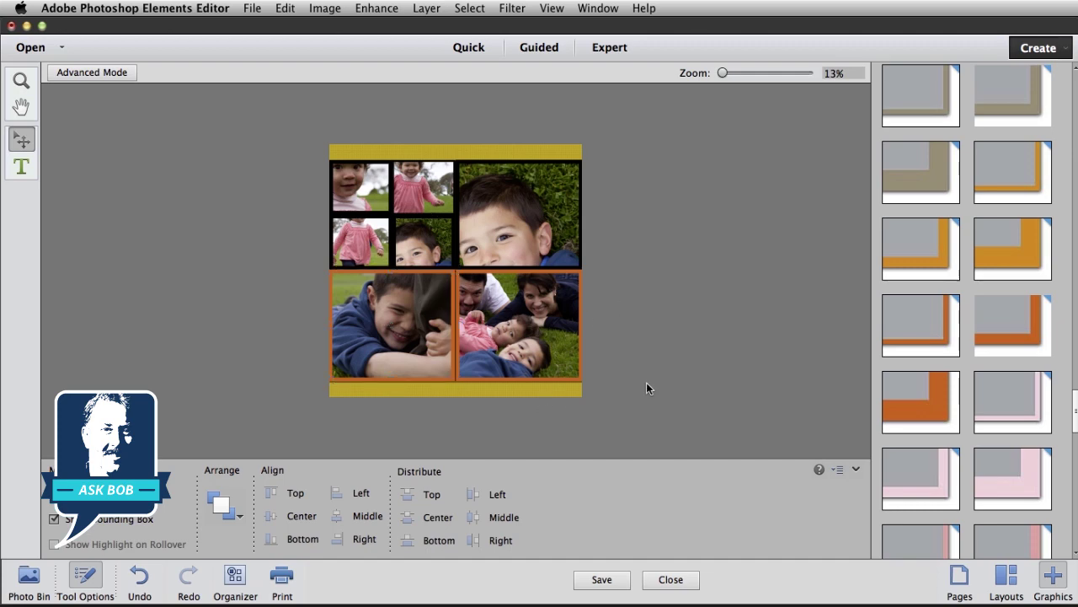
Apply the black frame to the bottom-right photo so all frames match
scroll(969, 401, "down", 10)
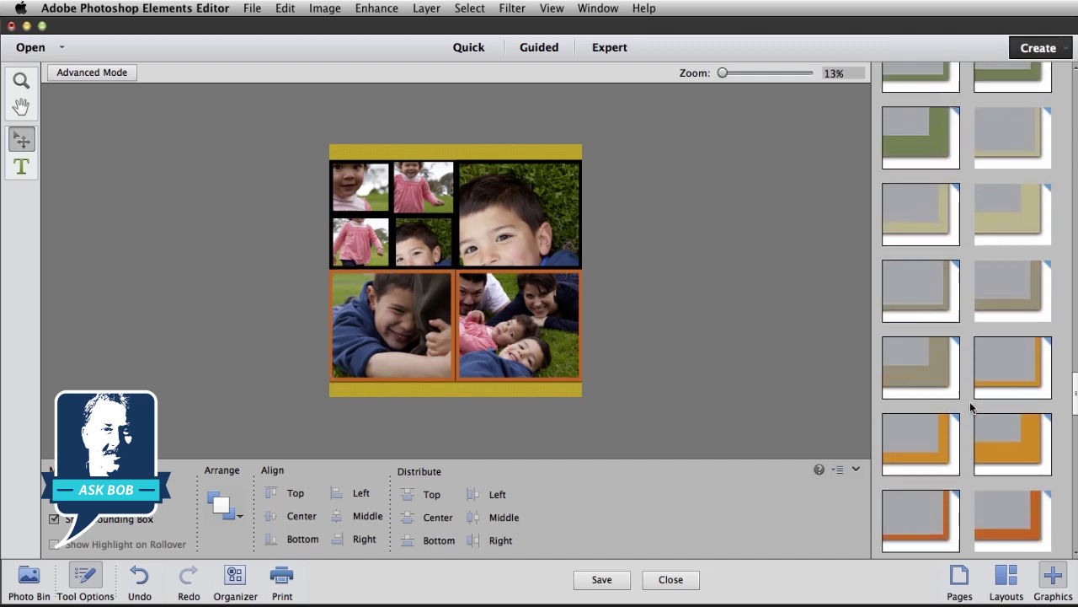
scroll(970, 401, "up", 10)
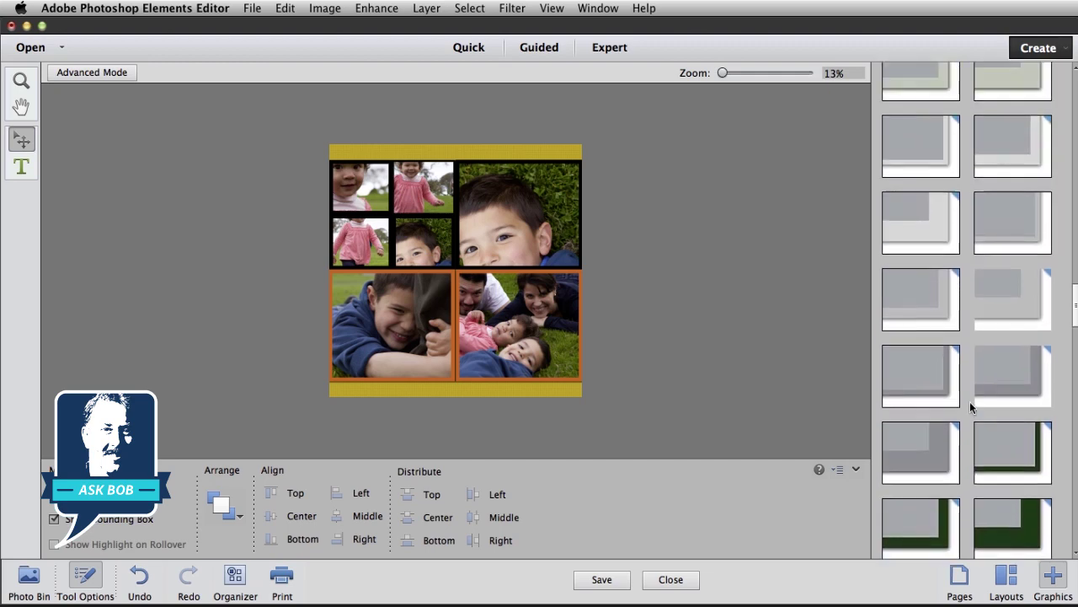
scroll(970, 401, "up", 10)
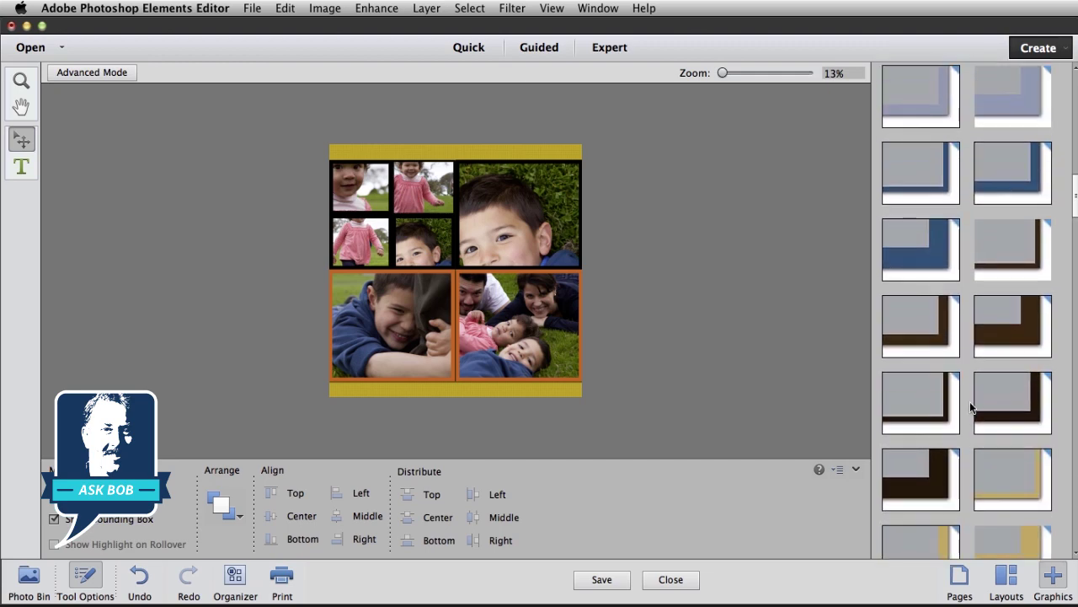
scroll(970, 401, "up", 2)
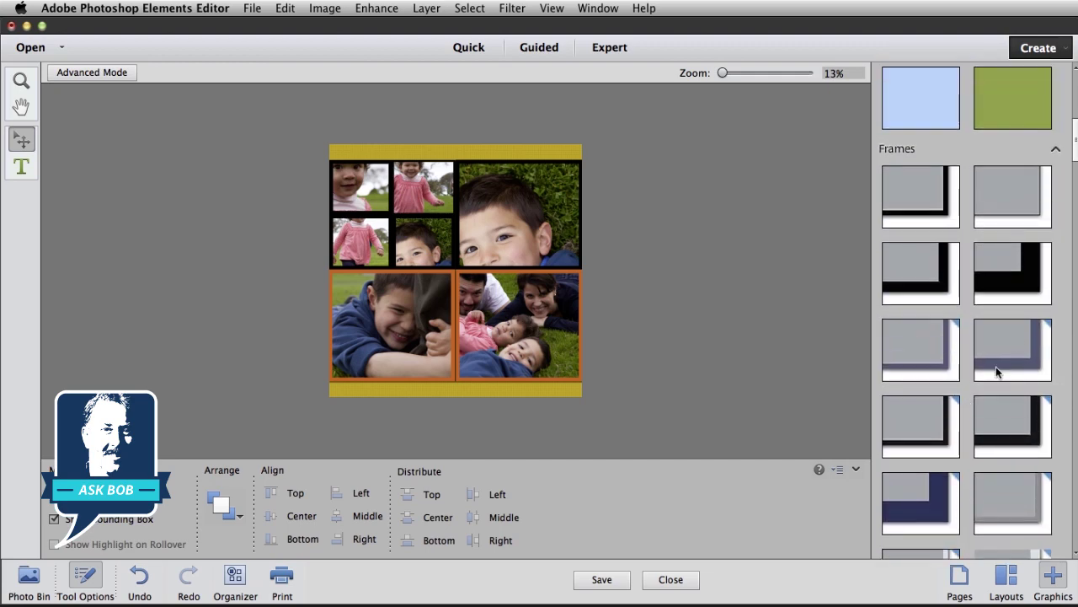
left_click(497, 329)
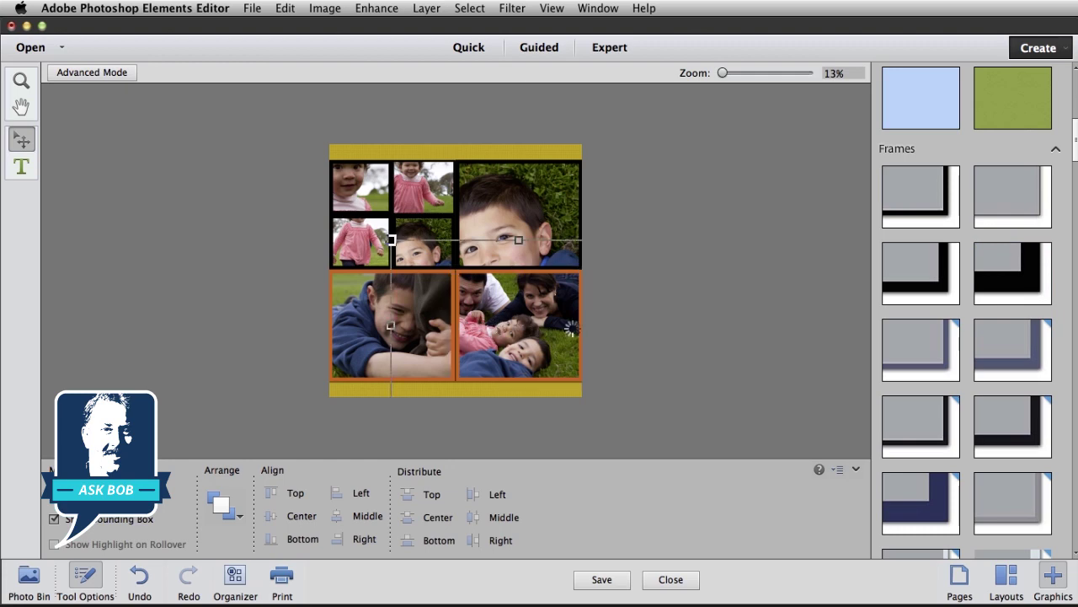
double_click(1002, 285)
left_click(420, 313)
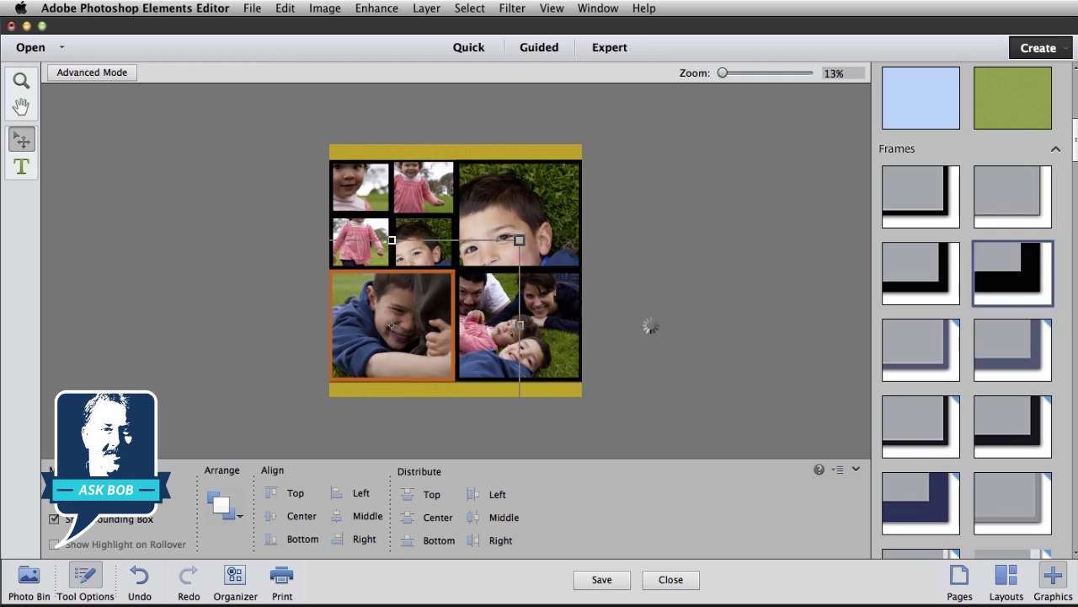
left_click(545, 401)
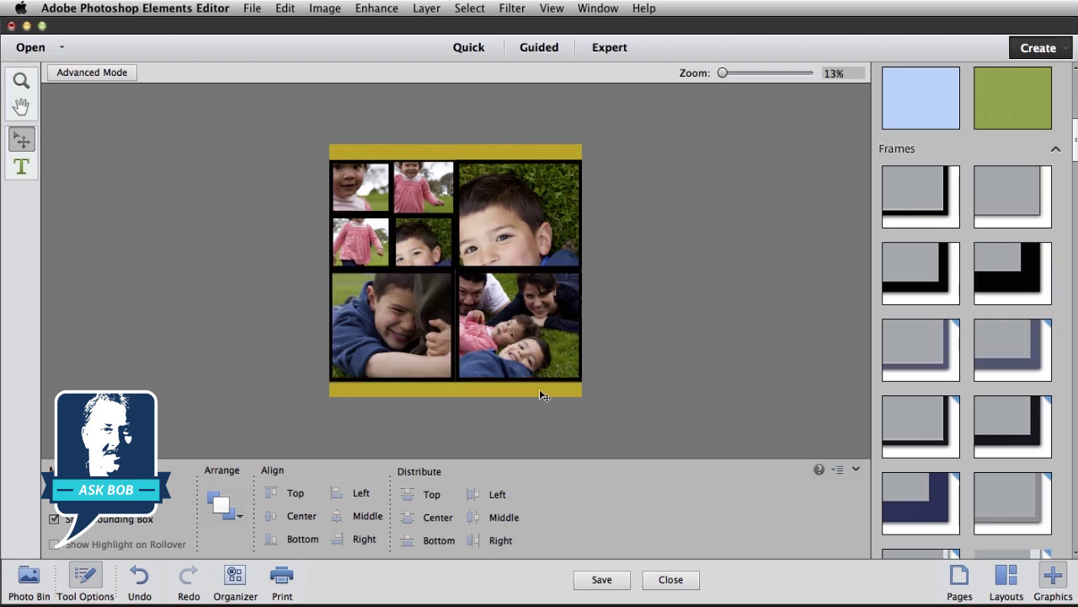
Shift and rescale the picture inside the top-right frame to fit the face
double_click(512, 239)
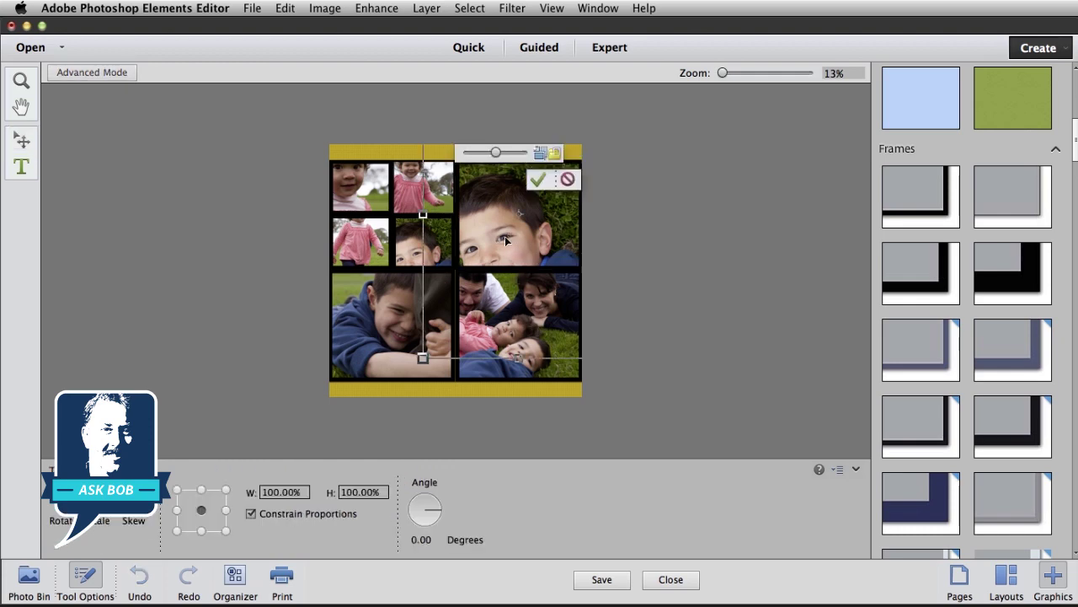
mouse_move(504, 242)
left_mouse_down()
mouse_move(531, 238)
mouse_move(504, 229)
left_mouse_up()
mouse_move(496, 152)
left_mouse_down()
mouse_move(511, 152)
mouse_move(477, 153)
mouse_move(487, 153)
left_mouse_up()
mouse_move(482, 207)
left_mouse_down()
mouse_move(495, 211)
mouse_move(483, 214)
left_mouse_up()
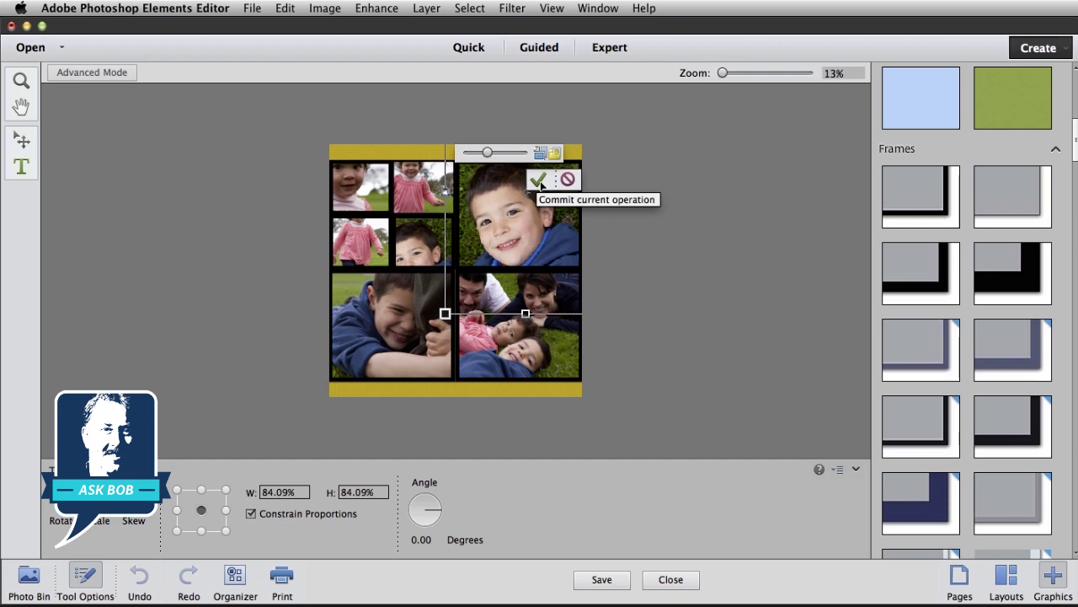
left_click(539, 181)
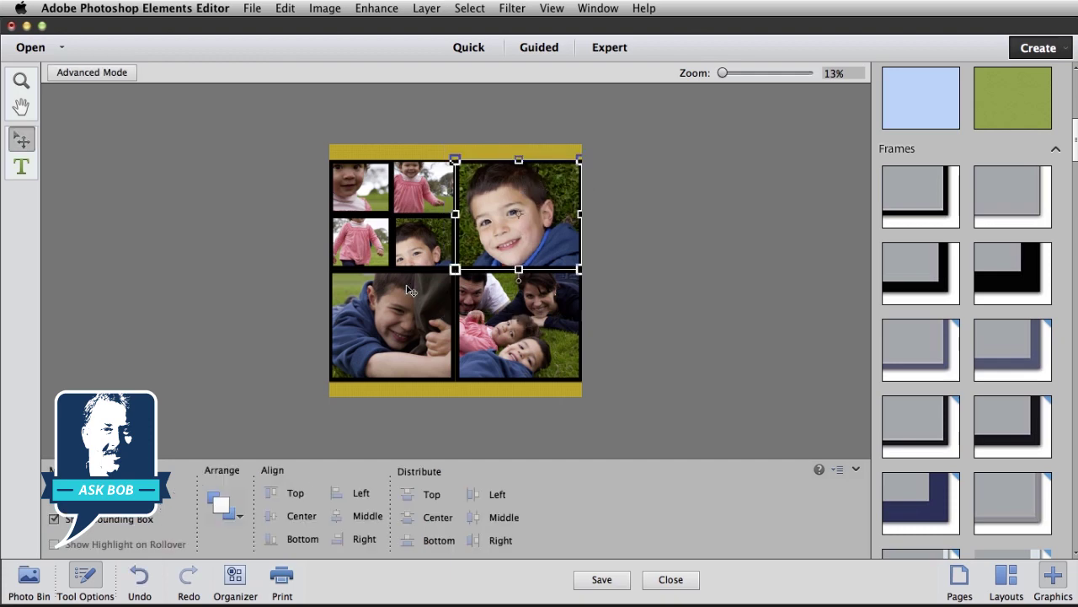
Move the top-left picture down-right and shrink it to 68.33% in its frame
double_click(358, 241)
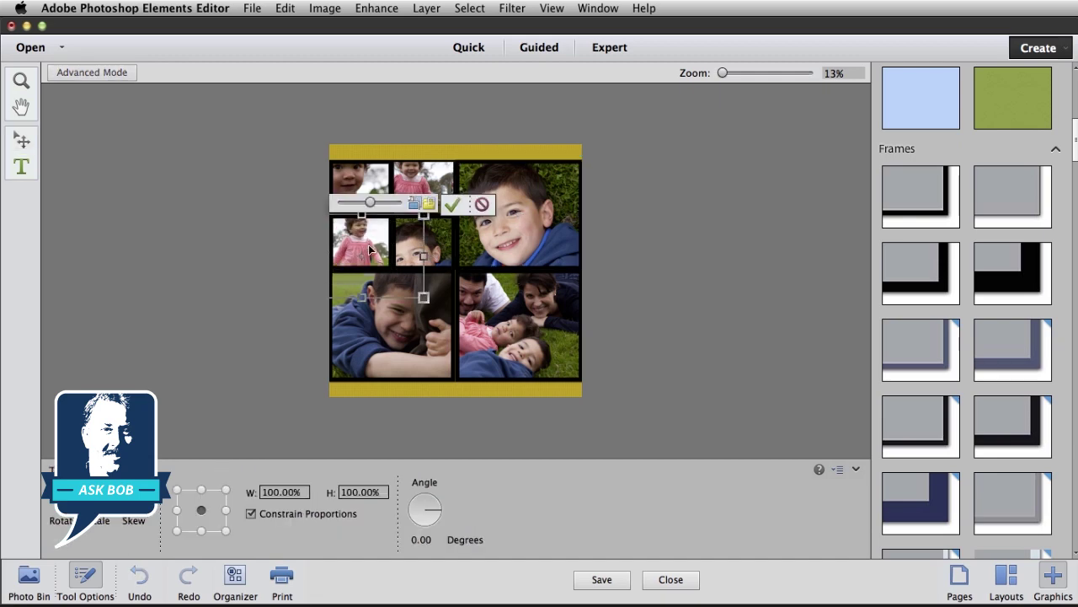
left_click(452, 204)
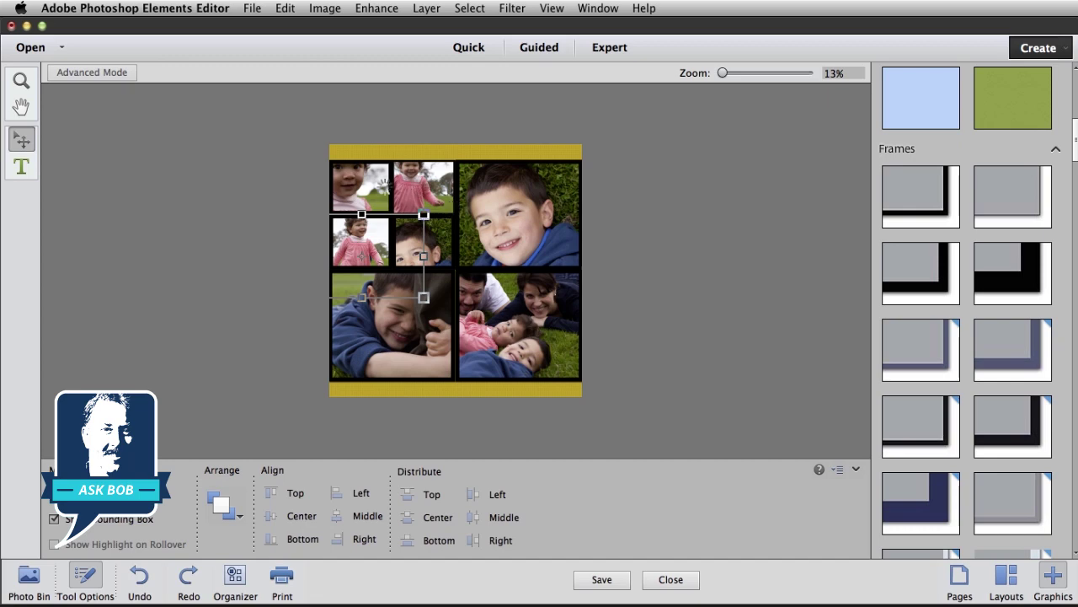
double_click(360, 187)
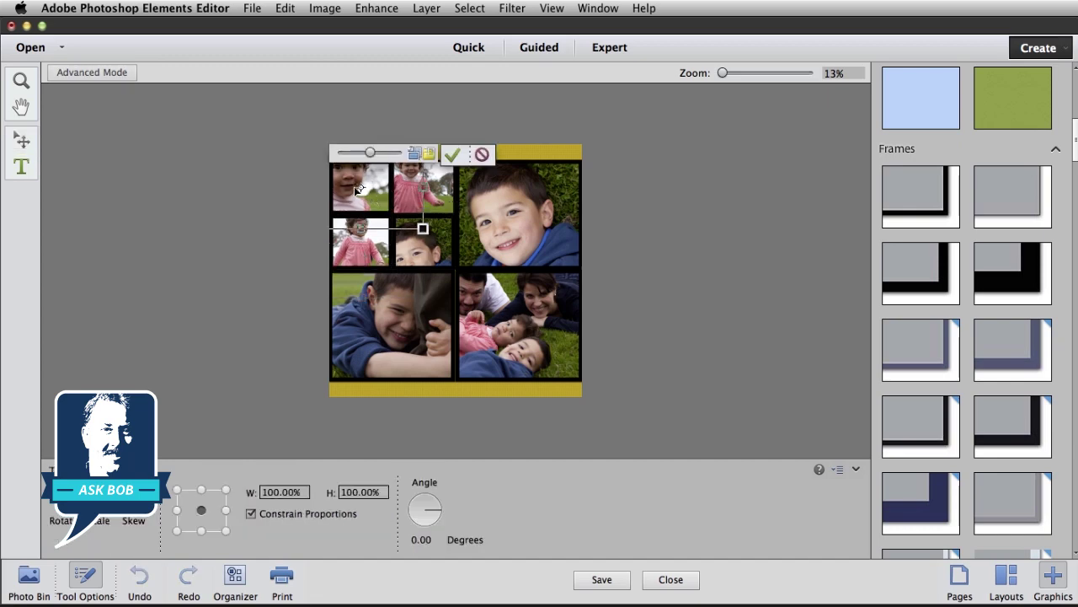
left_click_drag(356, 189, 362, 197)
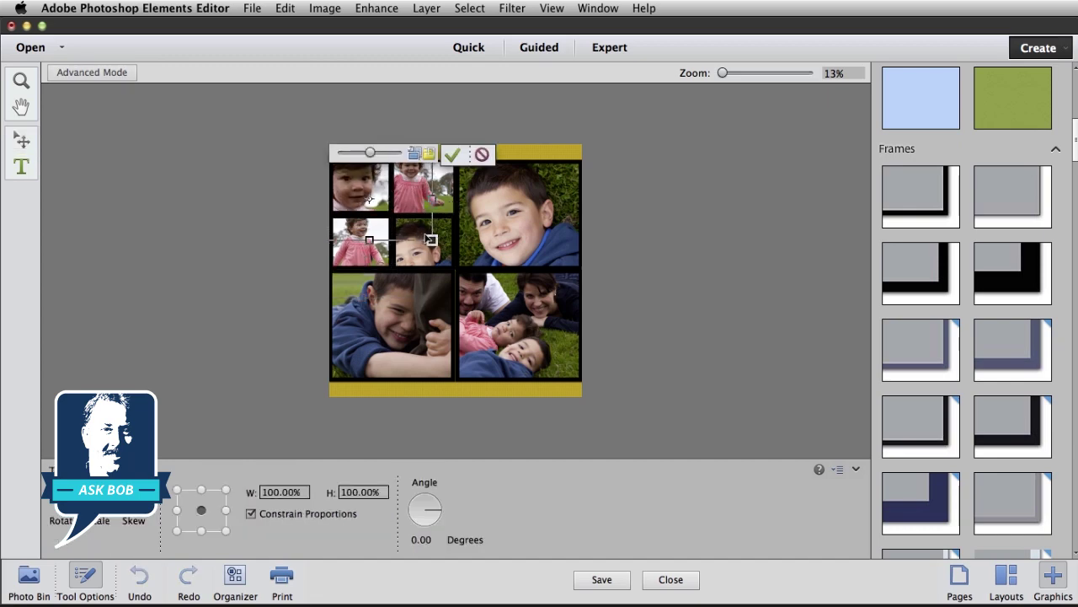
left_click_drag(432, 240, 375, 192)
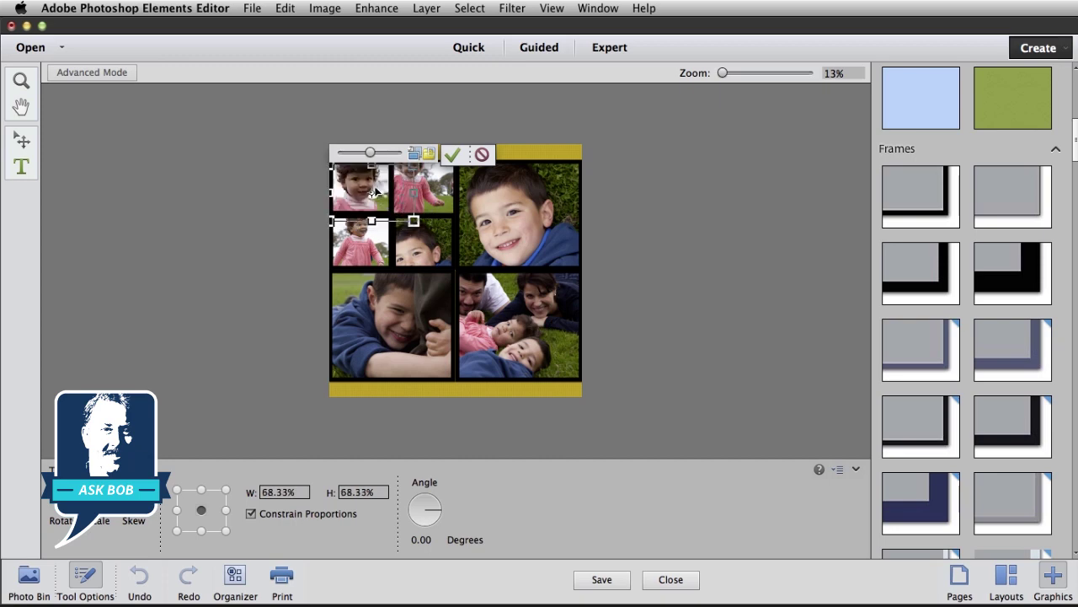
left_click(451, 153)
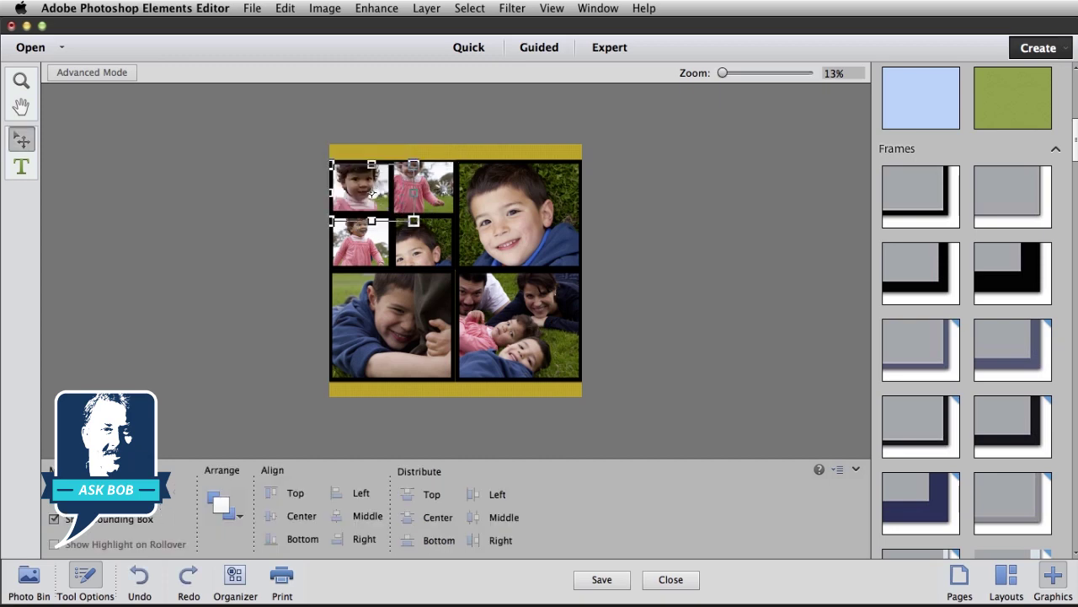
Shrink the bottom-left picture to 82.96% inside its frame
double_click(403, 307)
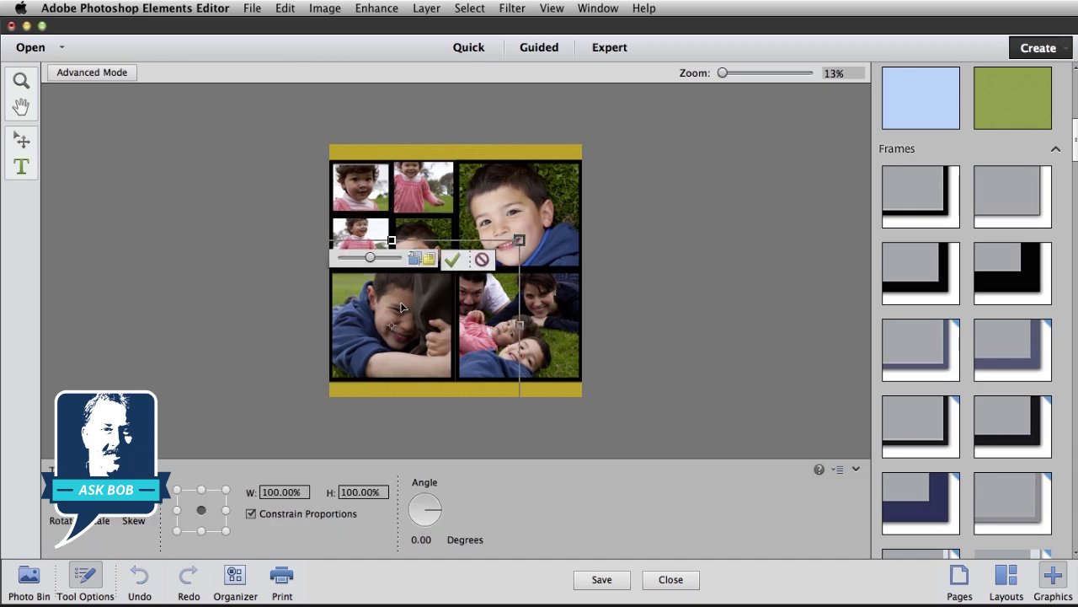
left_click_drag(518, 239, 476, 271)
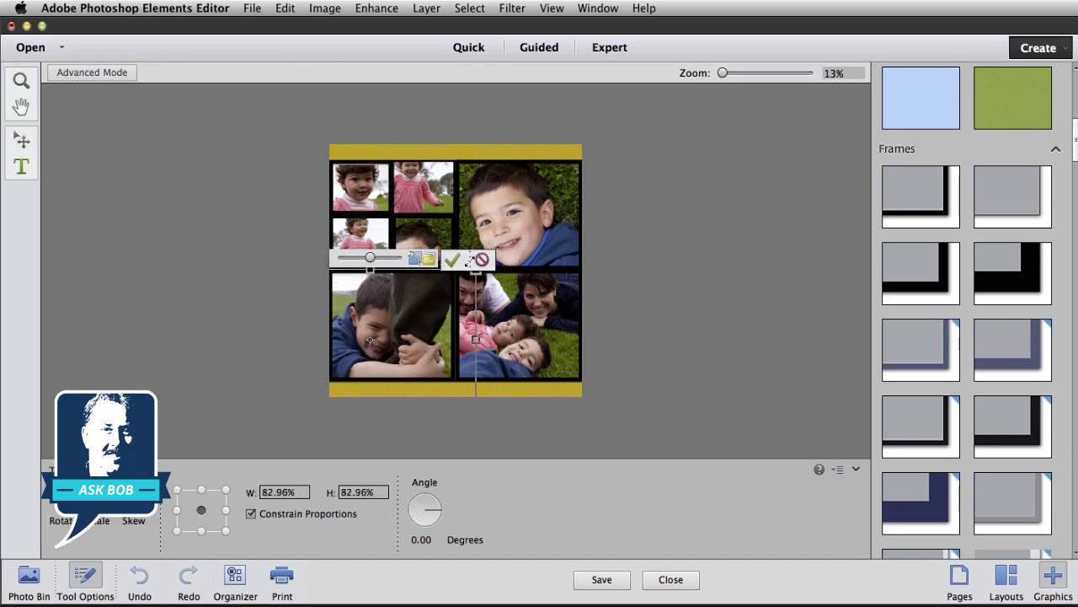
left_click(451, 260)
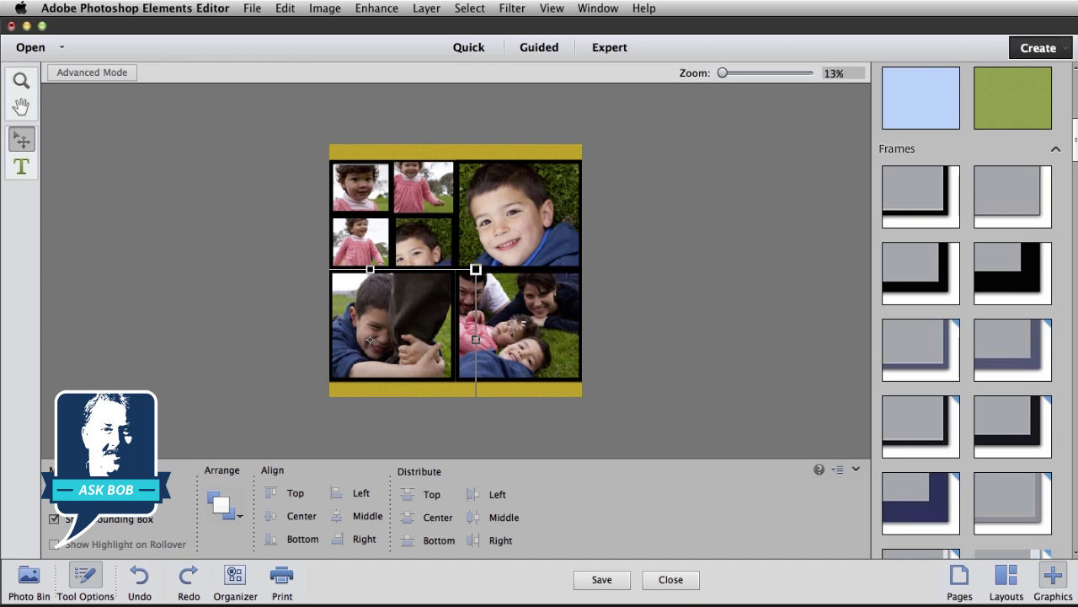
left_click(516, 325)
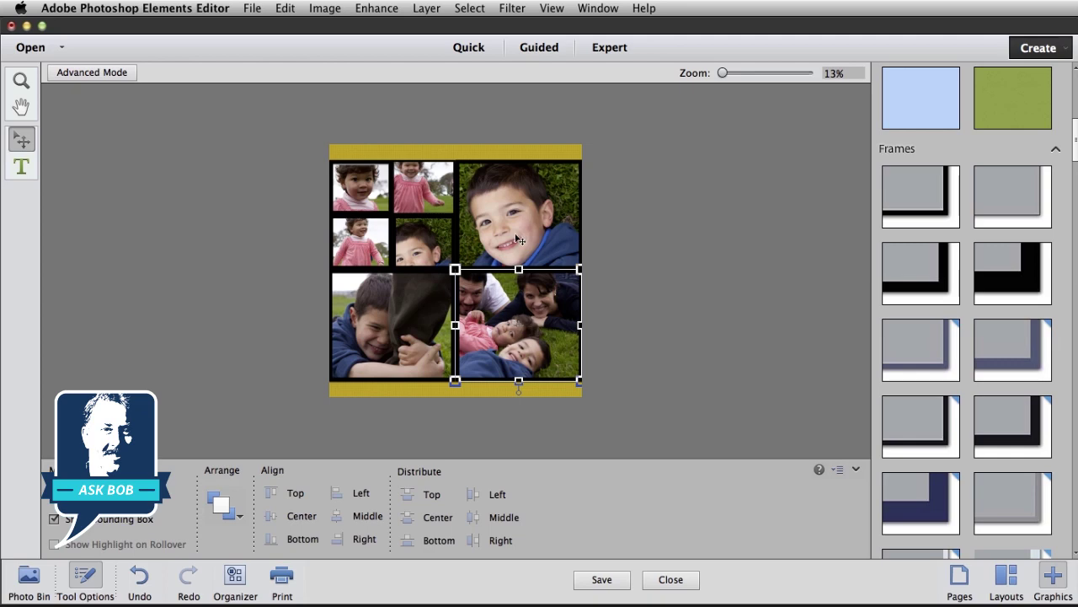
Narrow the bottom-left photo to 75.34% width
left_click(555, 386)
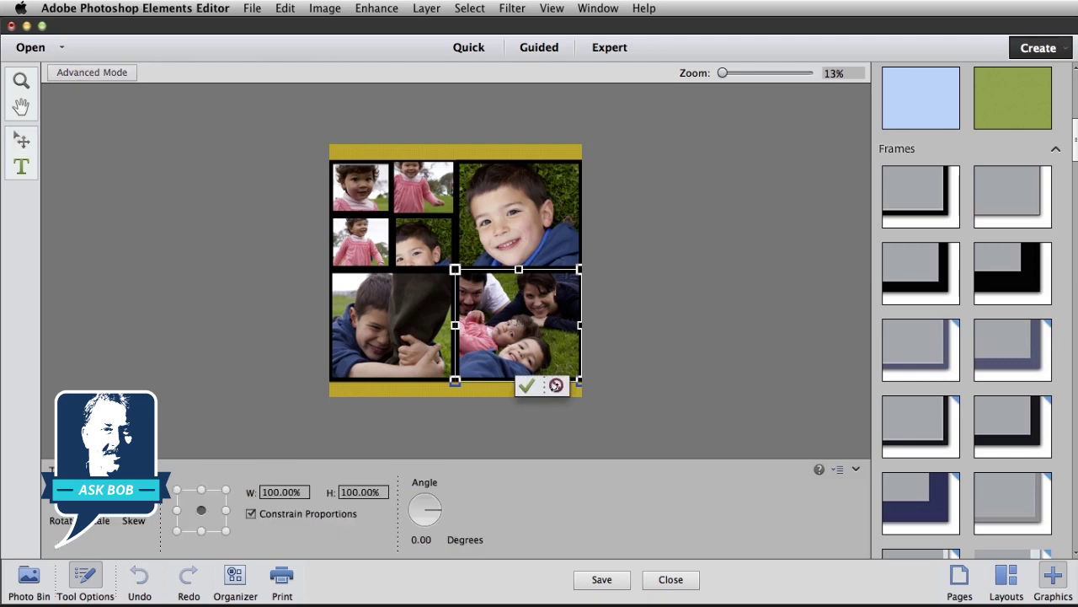
left_click(554, 386)
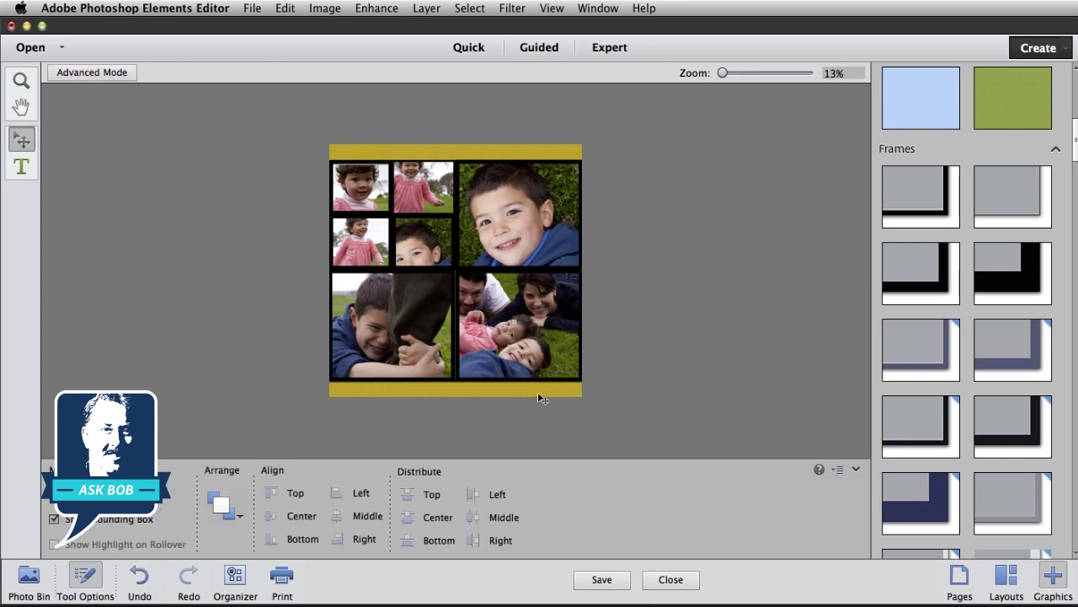
left_click(424, 336)
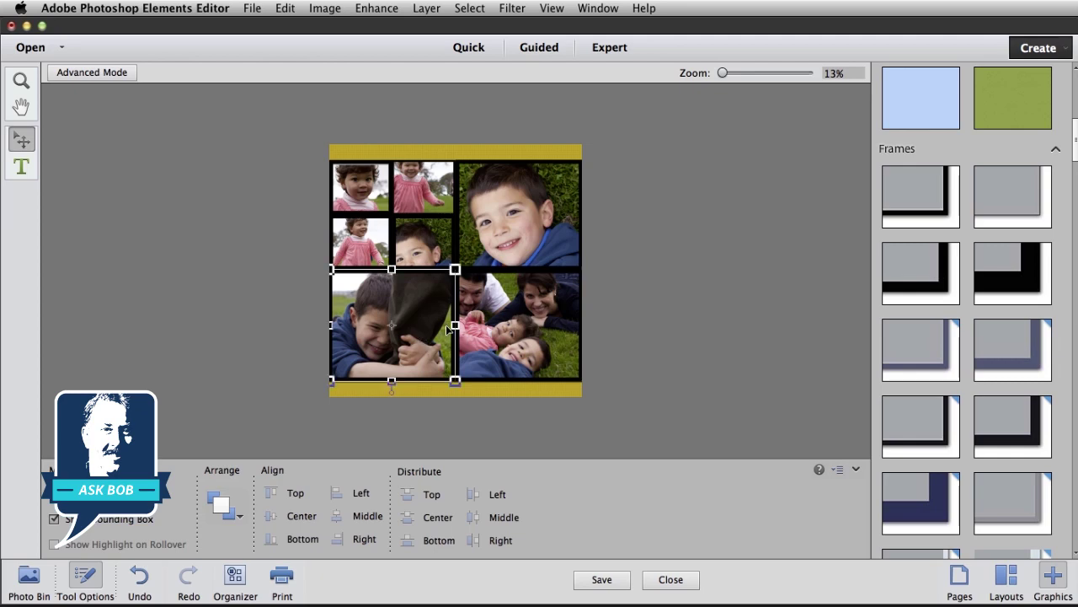
left_click_drag(454, 324, 424, 325)
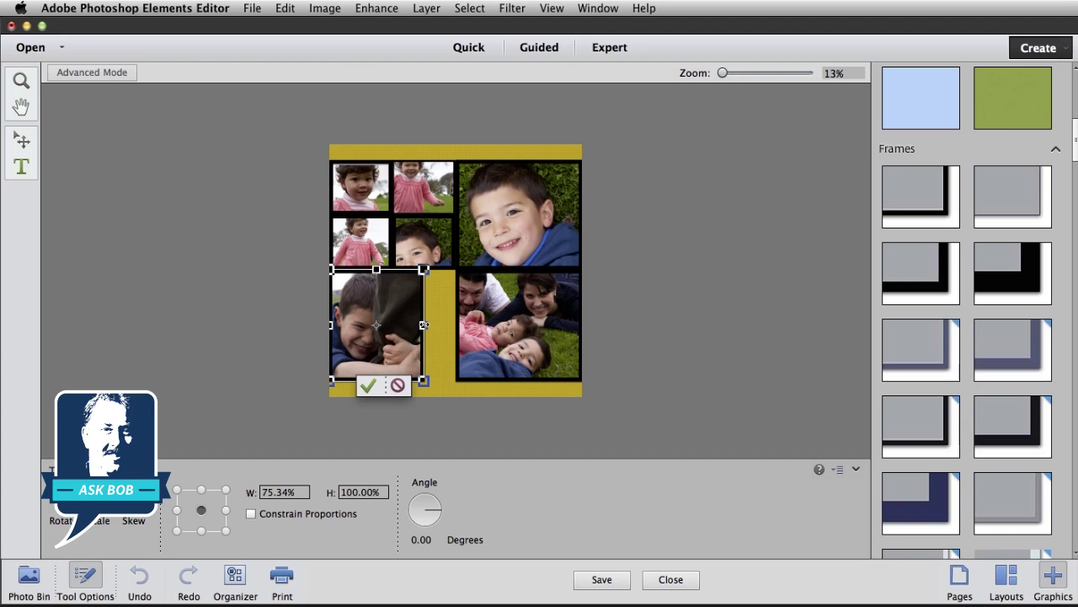
left_click(368, 386)
Widen the bottom-right photo leftward to fill the freed gap
left_click(468, 337)
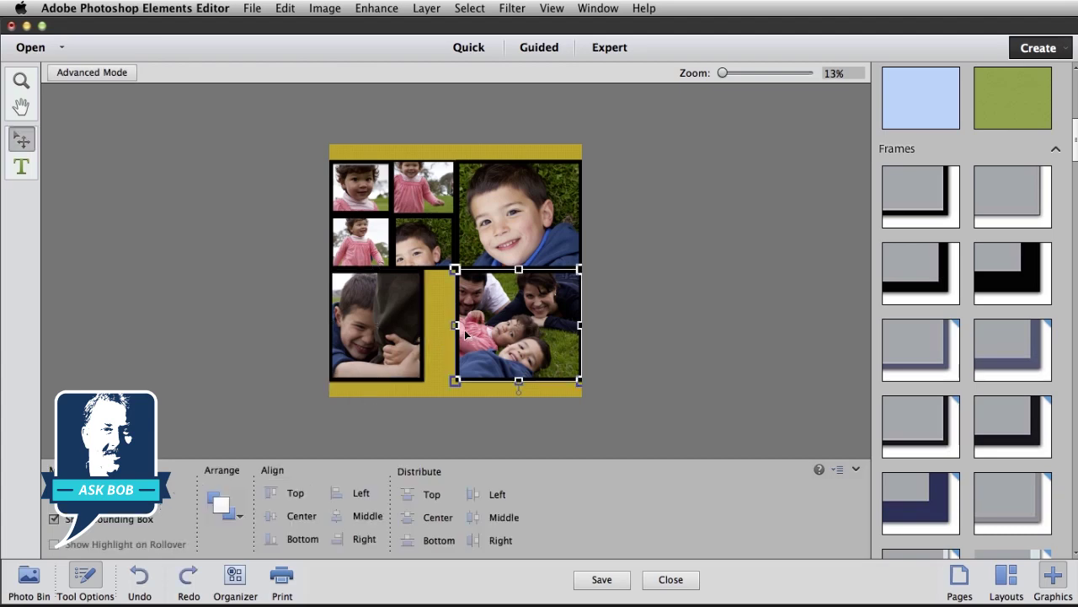
left_click_drag(455, 325, 424, 325)
left_click(525, 385)
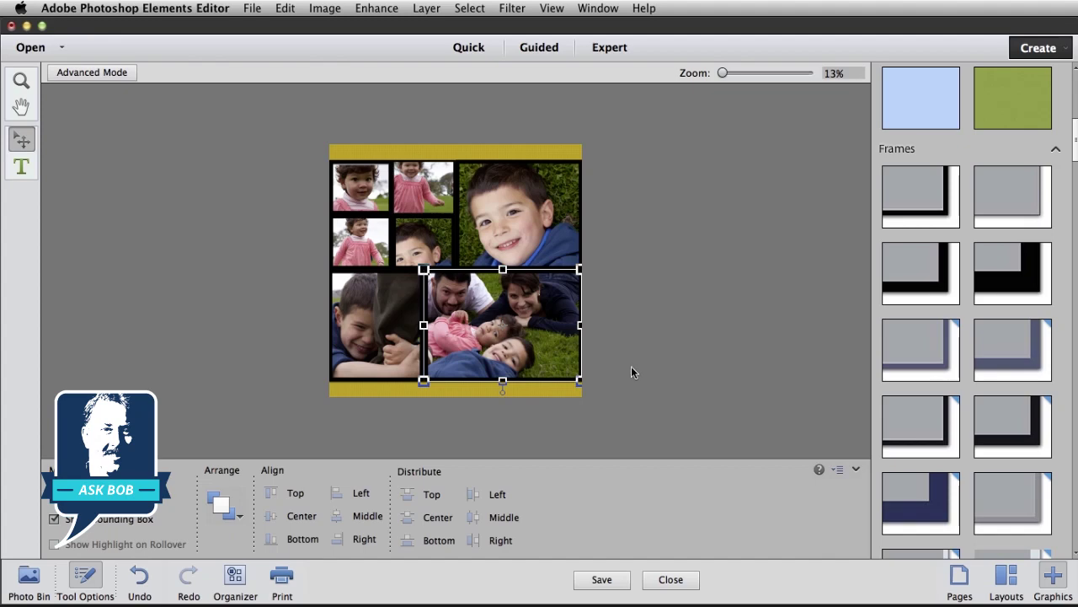
left_click(544, 394)
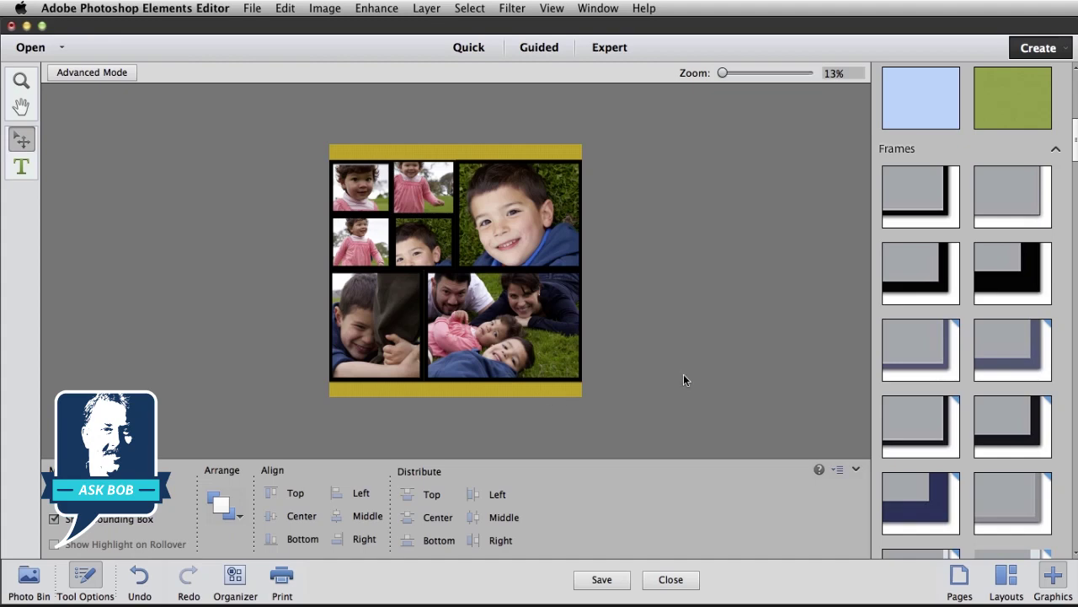